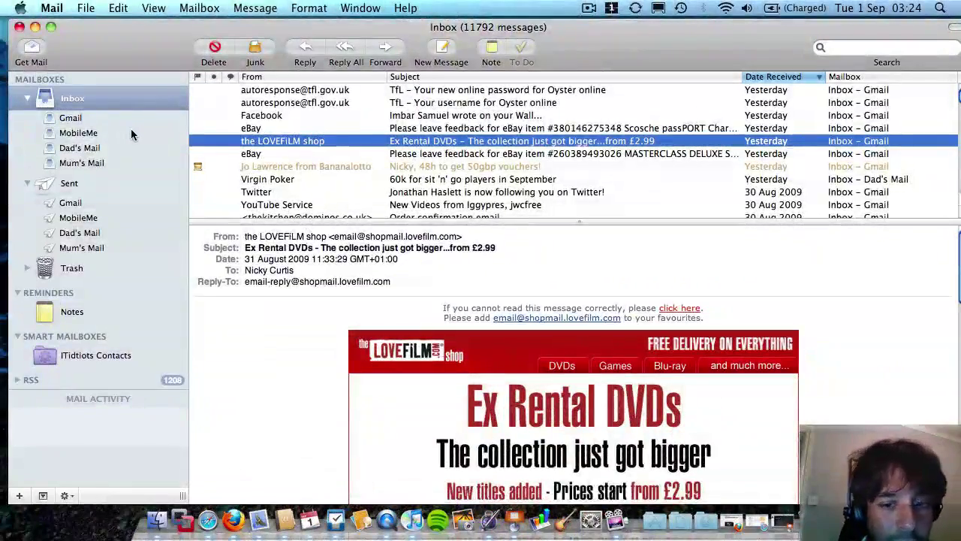
Browse the Gmail, MobileMe, Dad's Mail and Mum's Mail inboxes, then the combined inbox.
{"action": "left_click", "coordinate": [71, 119]}
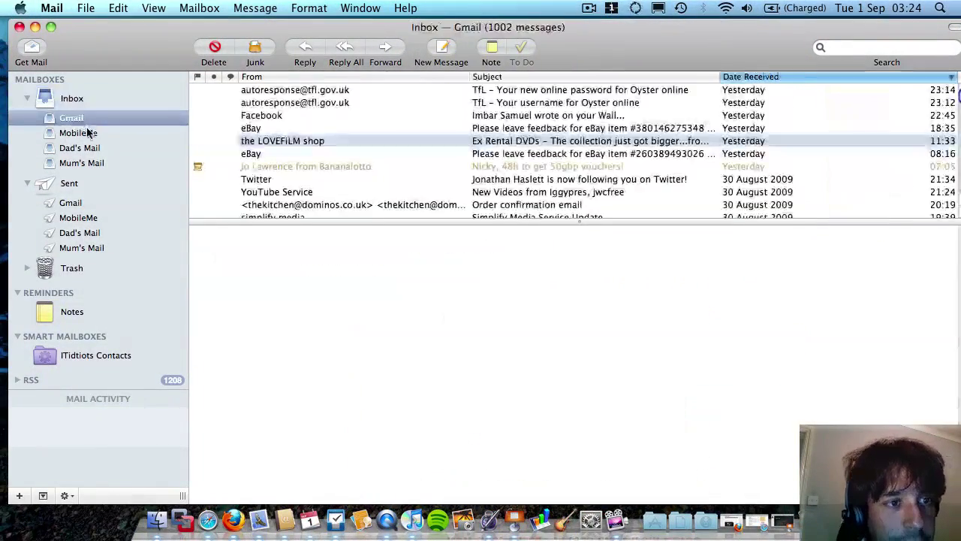
{"action": "left_click", "coordinate": [87, 133]}
{"action": "left_click", "coordinate": [85, 148]}
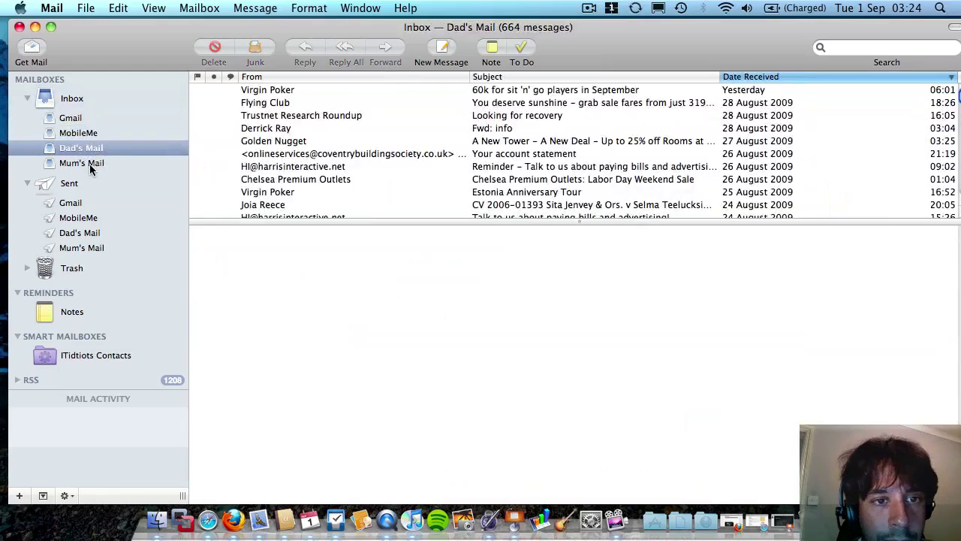
{"action": "left_click", "coordinate": [89, 166]}
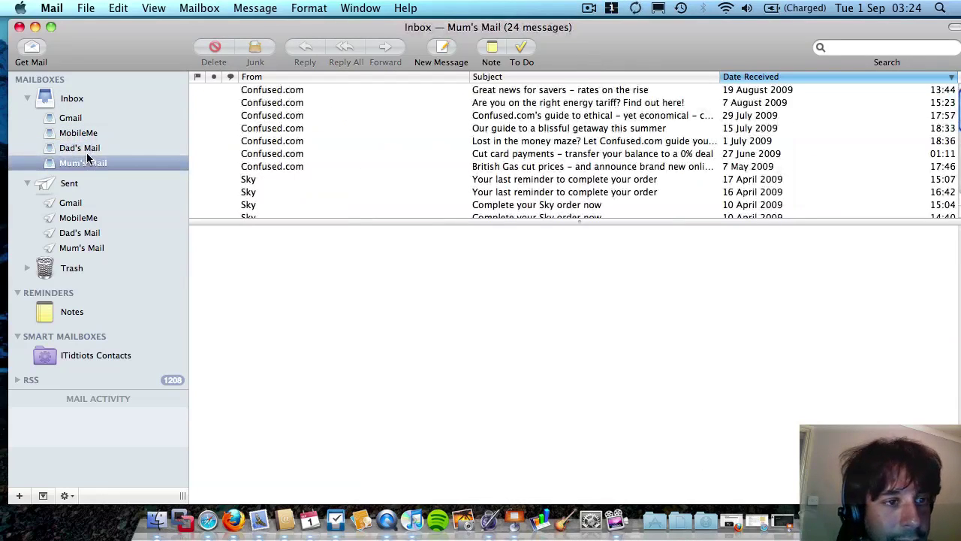
{"action": "left_click", "coordinate": [88, 150]}
{"action": "left_click", "coordinate": [90, 162]}
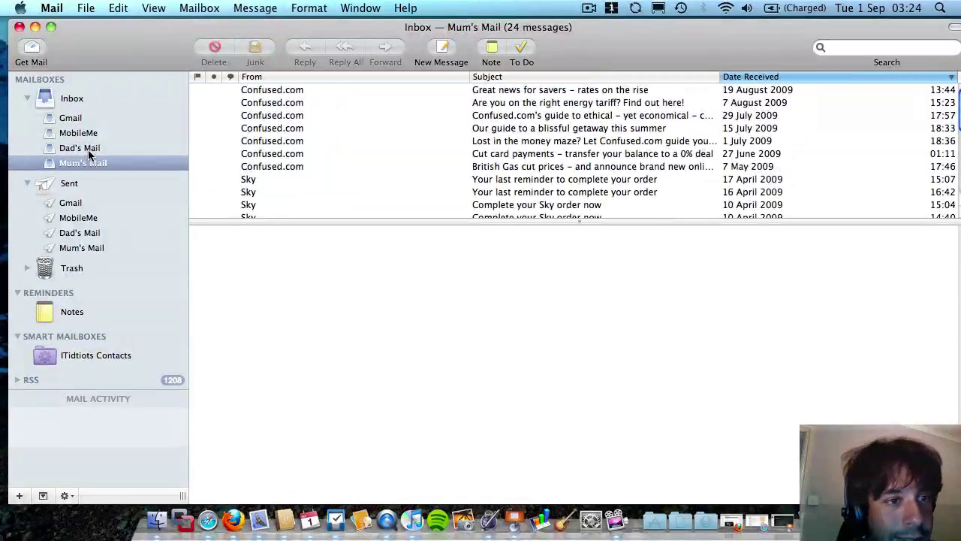
{"action": "left_click", "coordinate": [88, 150]}
{"action": "left_click", "coordinate": [90, 164]}
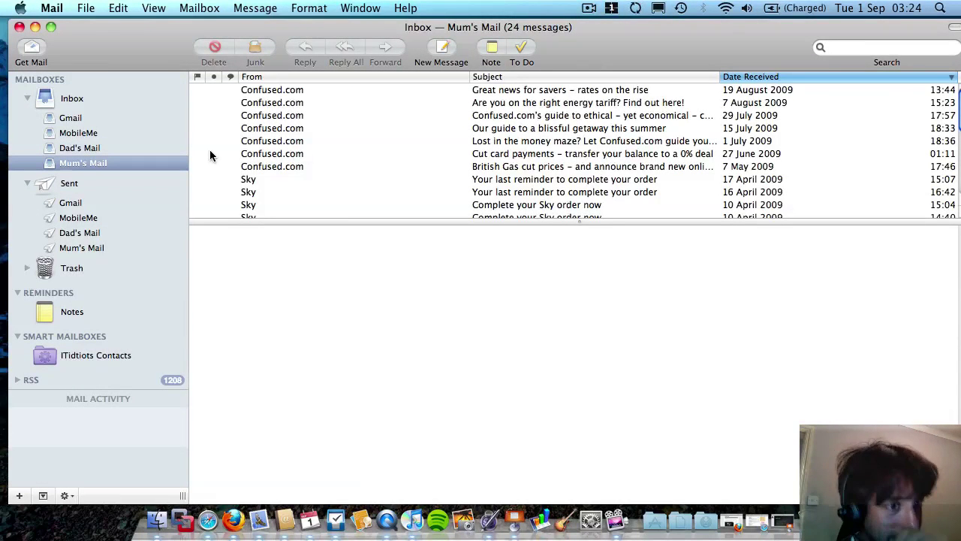
{"action": "left_click", "coordinate": [69, 98]}
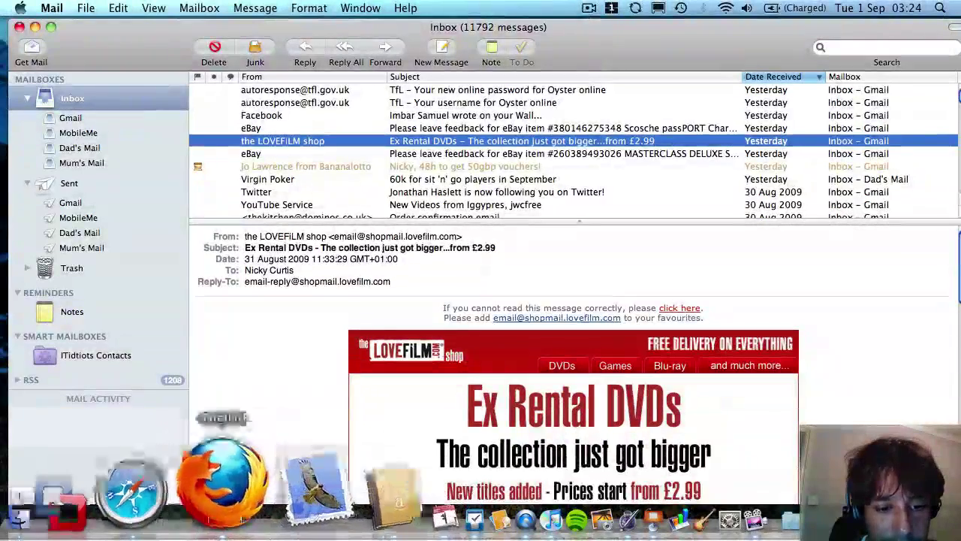
Check the existing iCal calendars and Address Book contacts, then close both apps.
{"action": "left_click", "coordinate": [312, 488]}
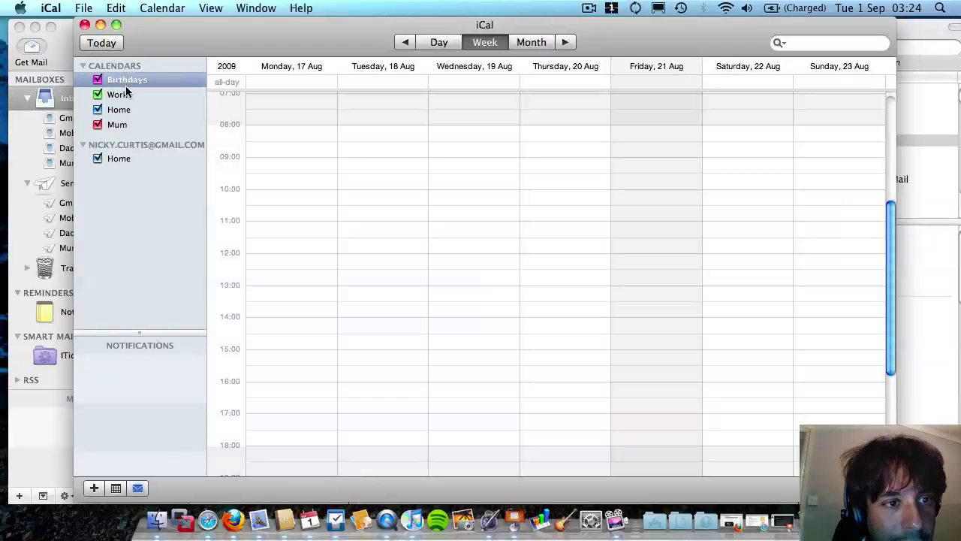
{"action": "left_click", "coordinate": [133, 157]}
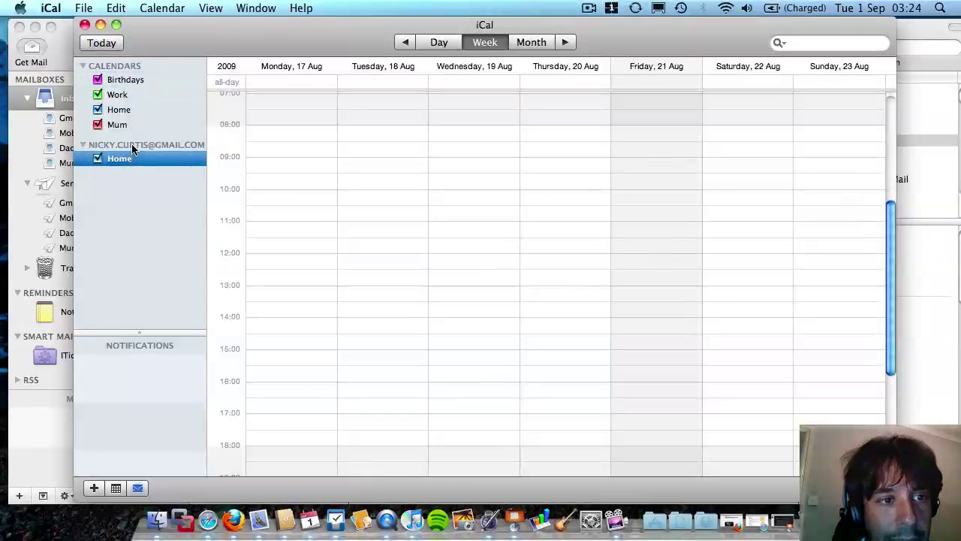
{"action": "left_click", "coordinate": [110, 83]}
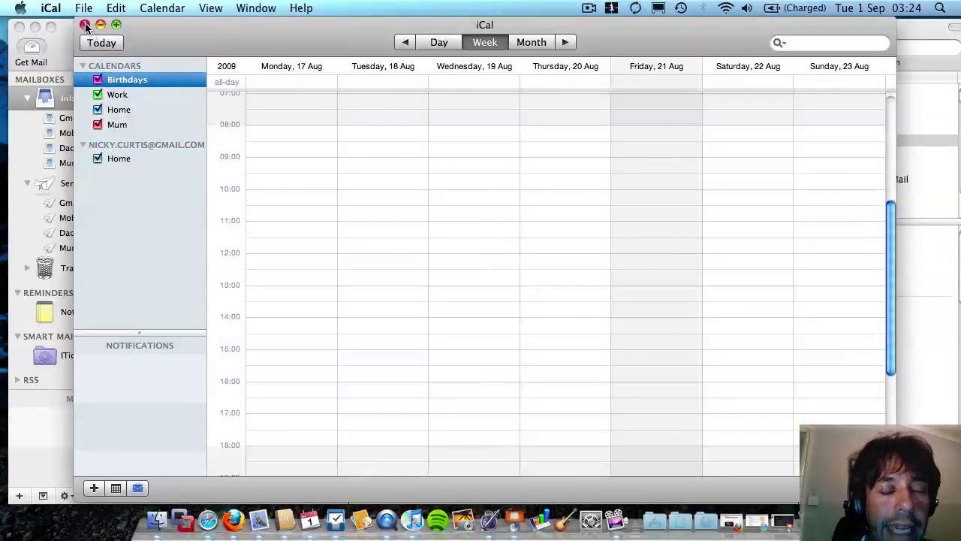
{"action": "left_click", "coordinate": [85, 25]}
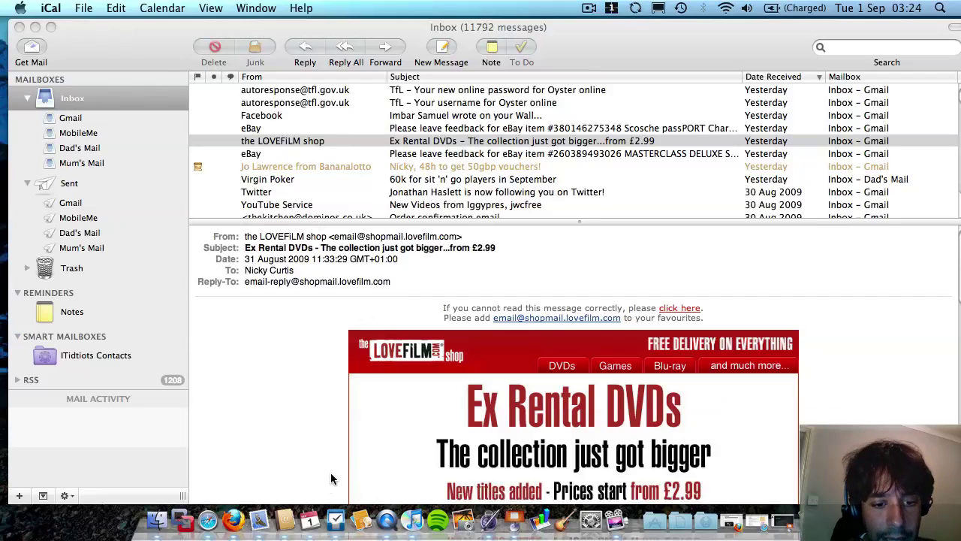
{"action": "left_click", "coordinate": [288, 518]}
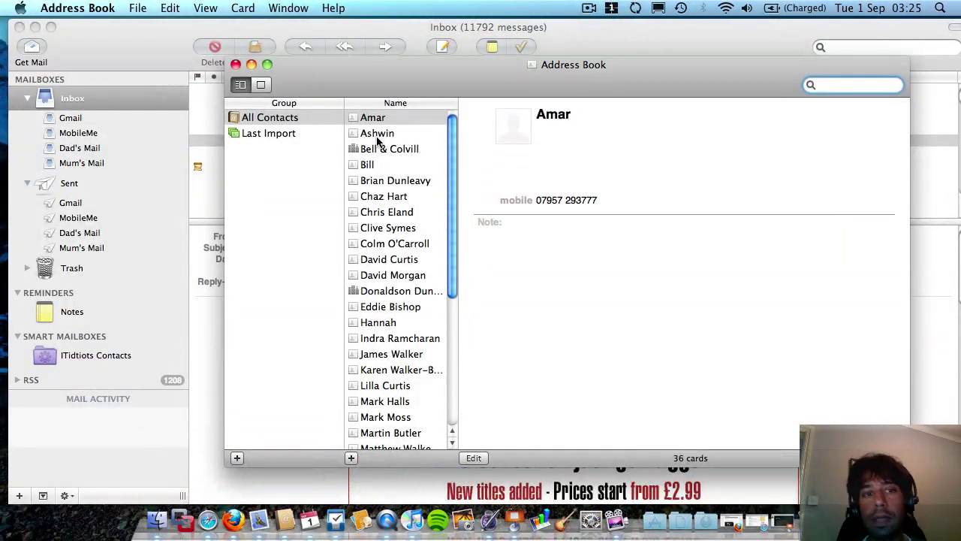
{"action": "left_click", "coordinate": [235, 64]}
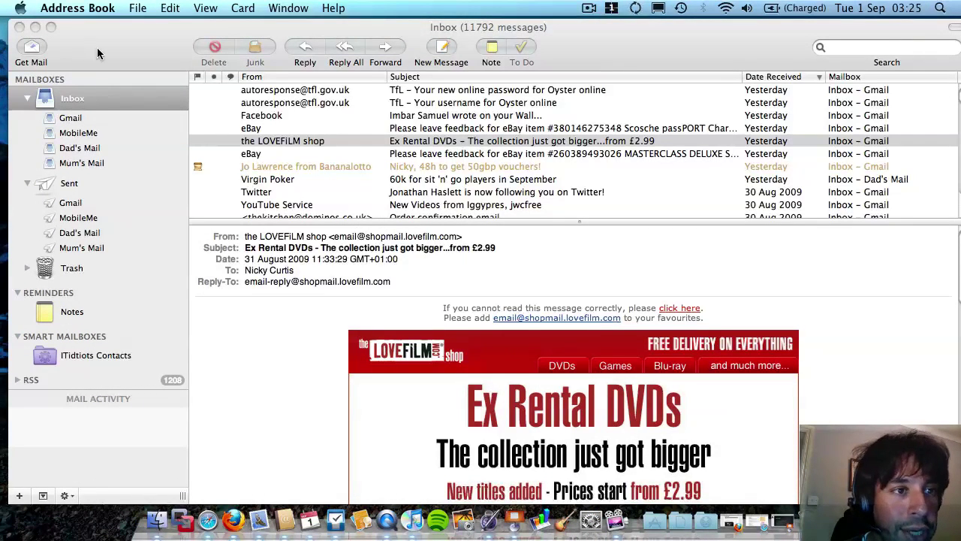
In Mail's Accounts preferences, add a new account with the work e-mail address and password.
{"action": "left_click", "coordinate": [54, 7]}
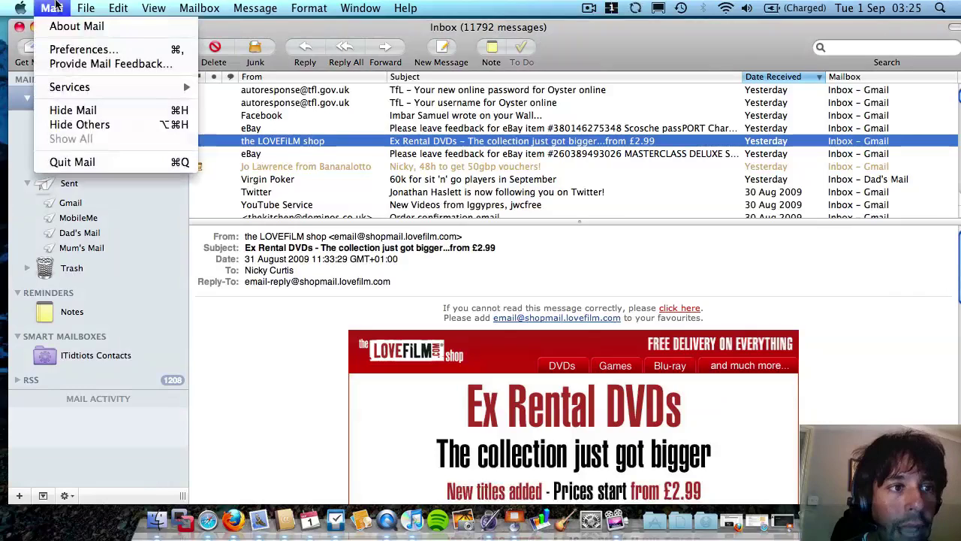
{"action": "left_click", "coordinate": [87, 50]}
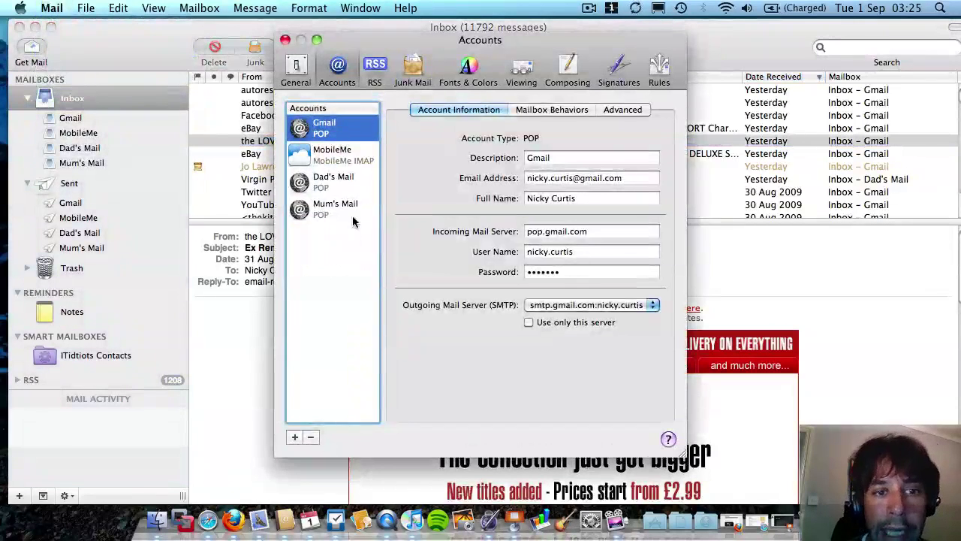
{"action": "left_click", "coordinate": [295, 436]}
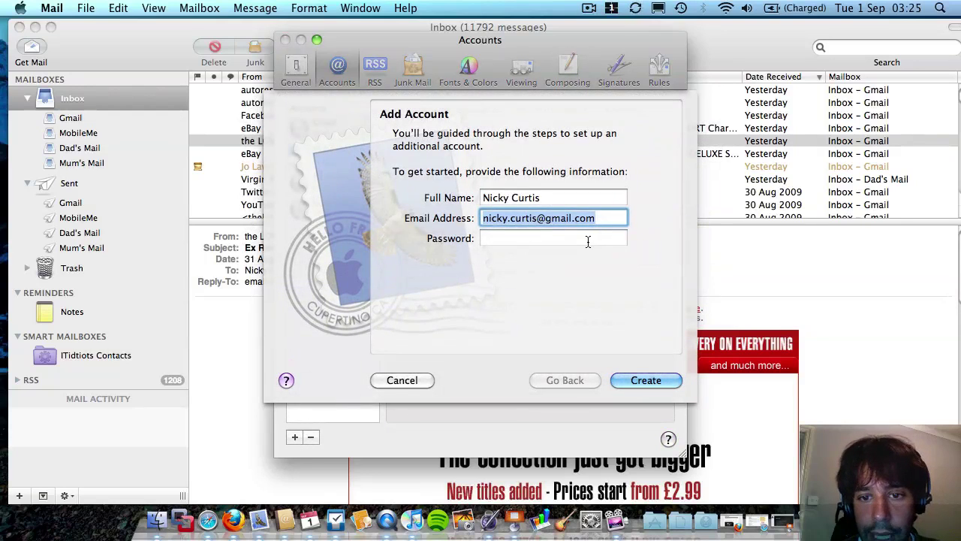
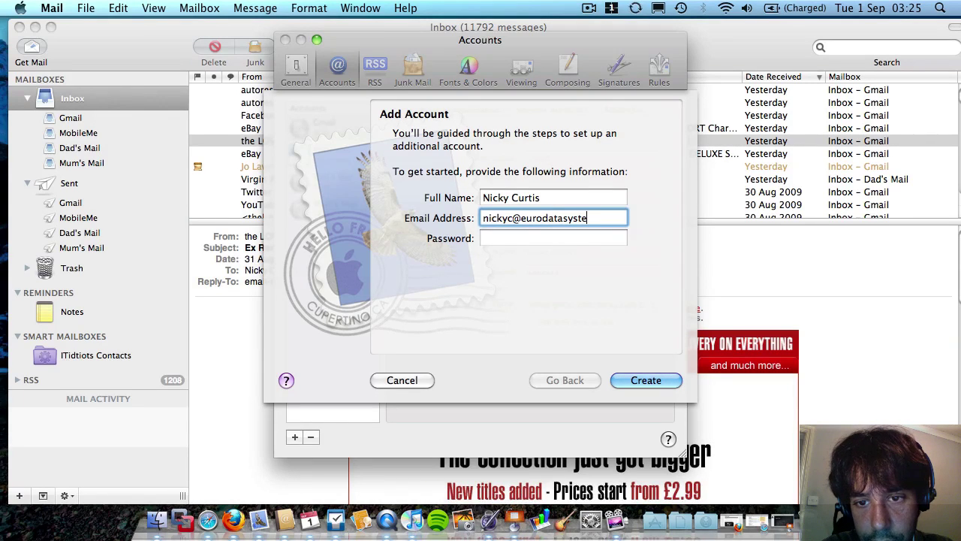
{"action": "left_click", "coordinate": [587, 239]}
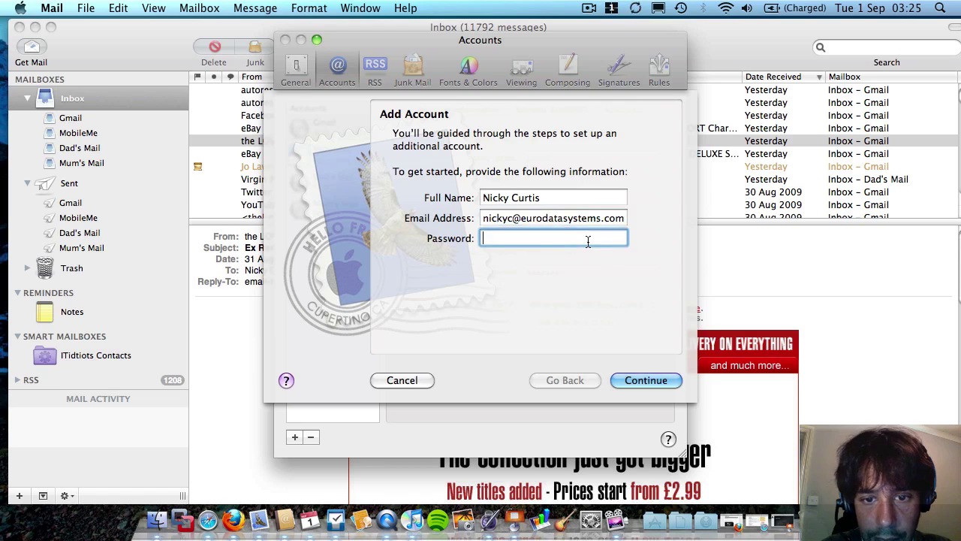
{"action": "type", "text": "••••••••"}
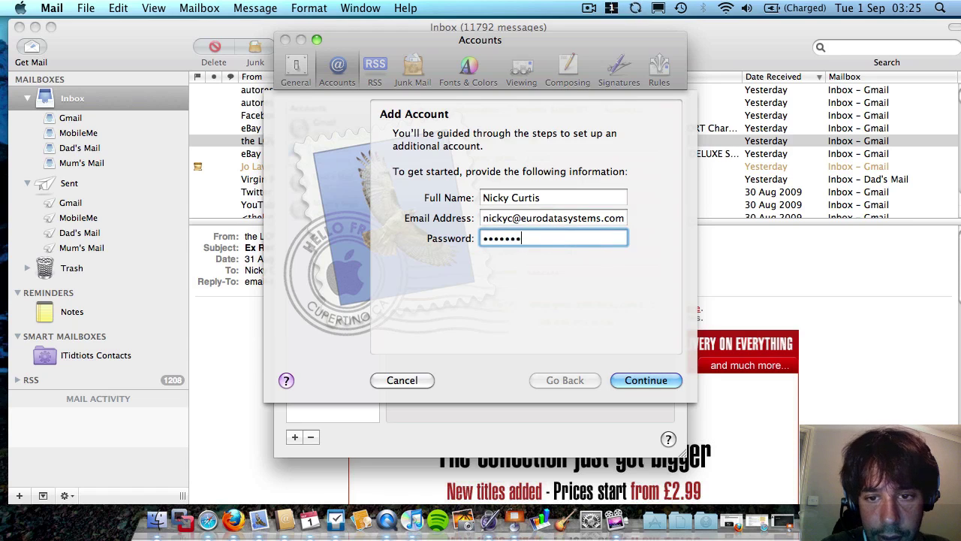
{"action": "left_click", "coordinate": [649, 379]}
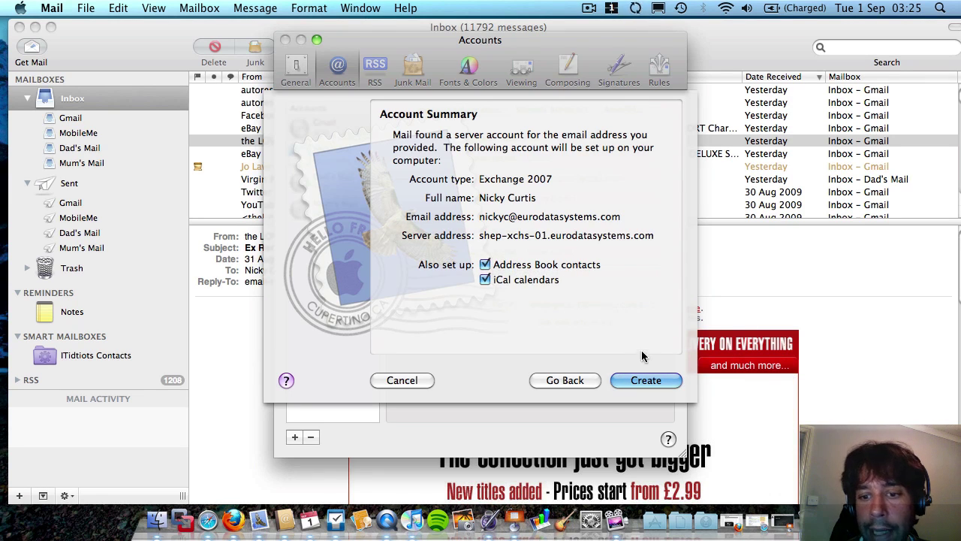
Create the Exchange 2007 account with contacts and calendars, then close Preferences.
{"action": "left_click", "coordinate": [644, 380]}
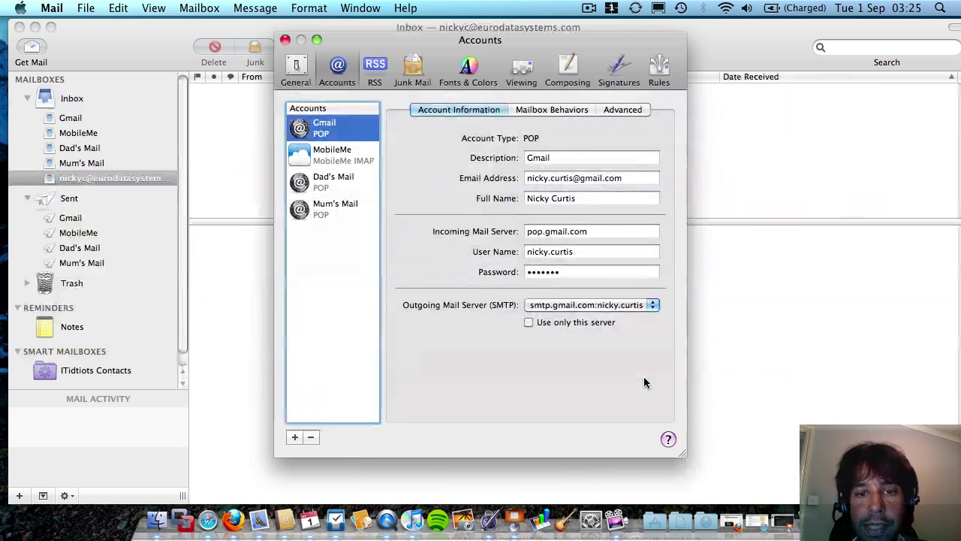
{"action": "left_click", "coordinate": [285, 40]}
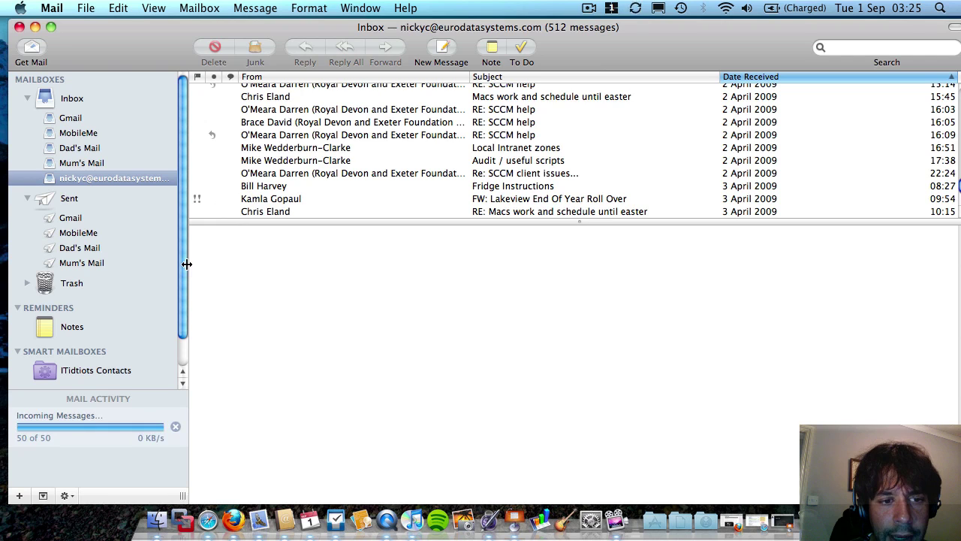
Widen the mailbox list, sort messages newest first and open the SQL design discussion message.
{"action": "left_click_drag", "start_coordinate": [187, 264], "coordinate": [301, 258]}
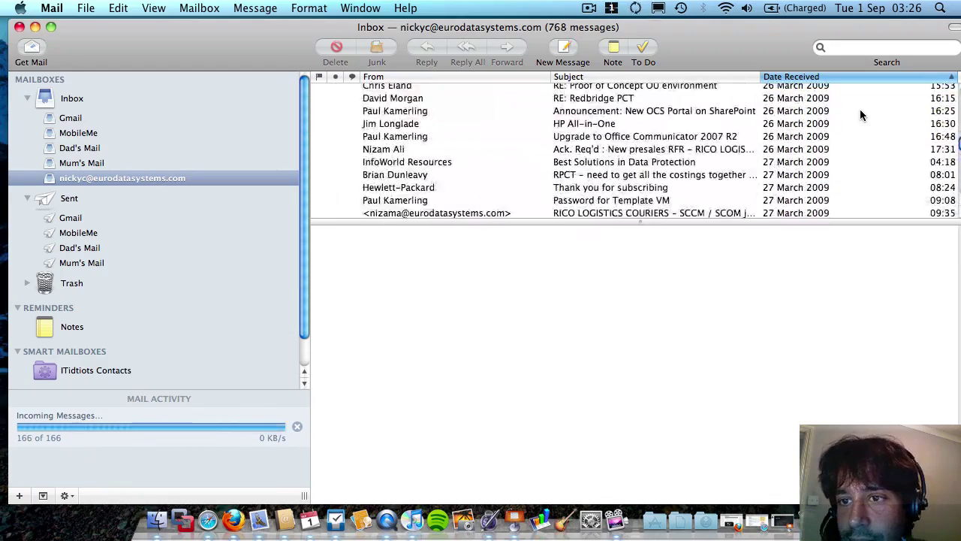
{"action": "left_click", "coordinate": [815, 77]}
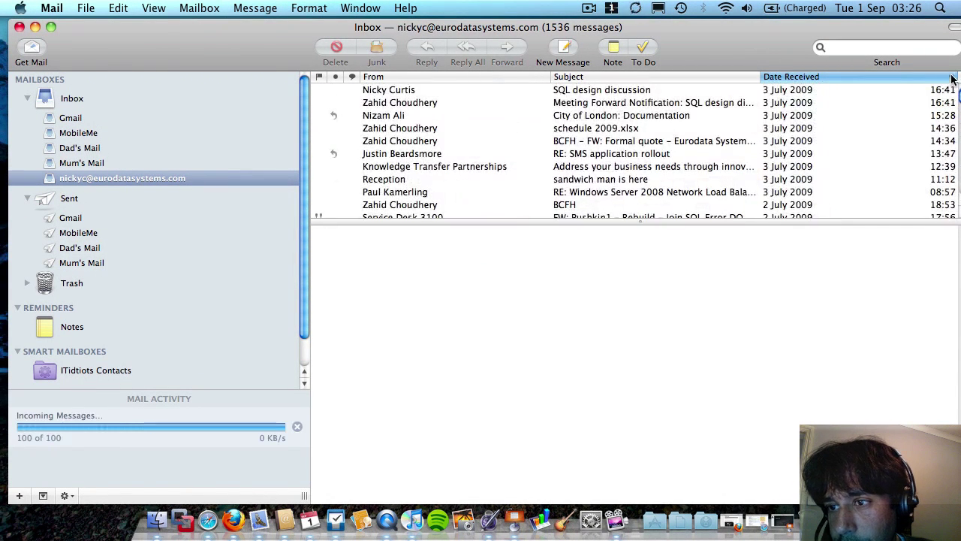
{"action": "left_click", "coordinate": [611, 91]}
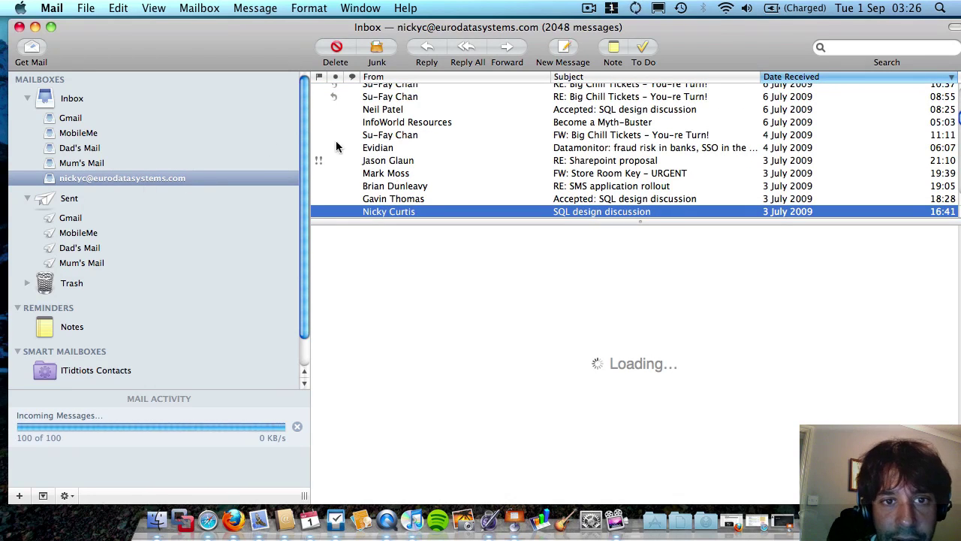
{"action": "scroll", "coordinate": [422, 181], "scroll_direction": "up", "scroll_amount": 5}
{"action": "scroll", "coordinate": [423, 183], "scroll_direction": "up", "scroll_amount": 5}
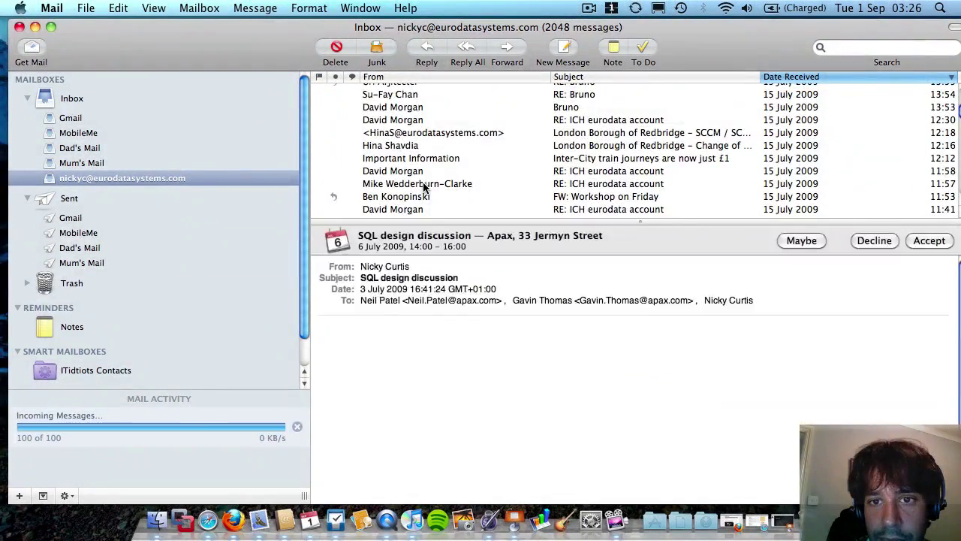
{"action": "scroll", "coordinate": [423, 187], "scroll_direction": "up", "scroll_amount": 10}
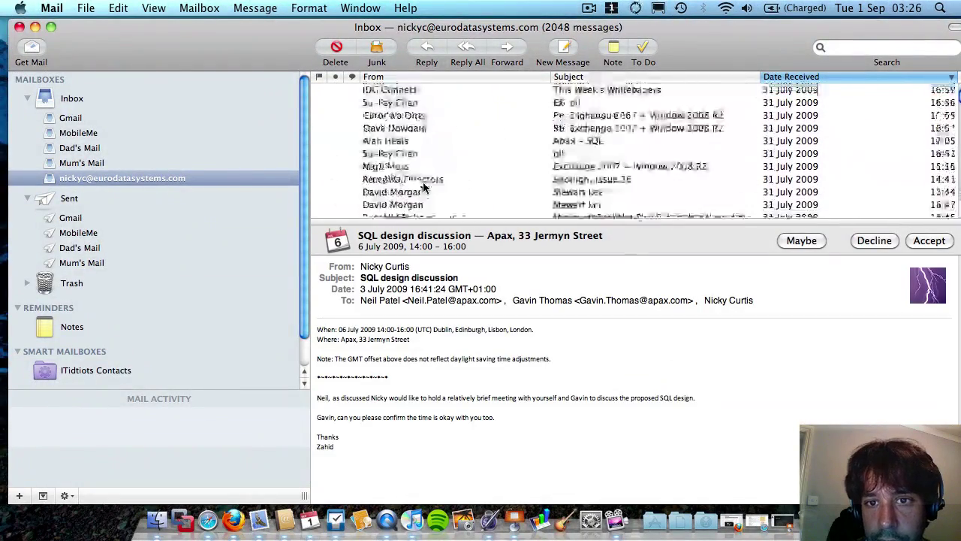
Dismiss the Dashboard widget overlay and launch Address Book.
{"action": "mouse_move", "coordinate": [960, 1]}
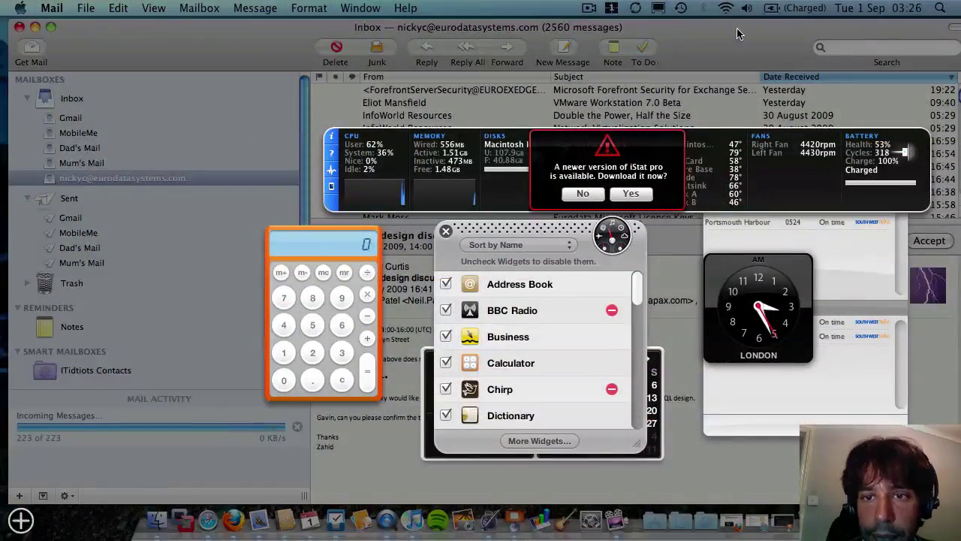
{"action": "left_click", "coordinate": [642, 69]}
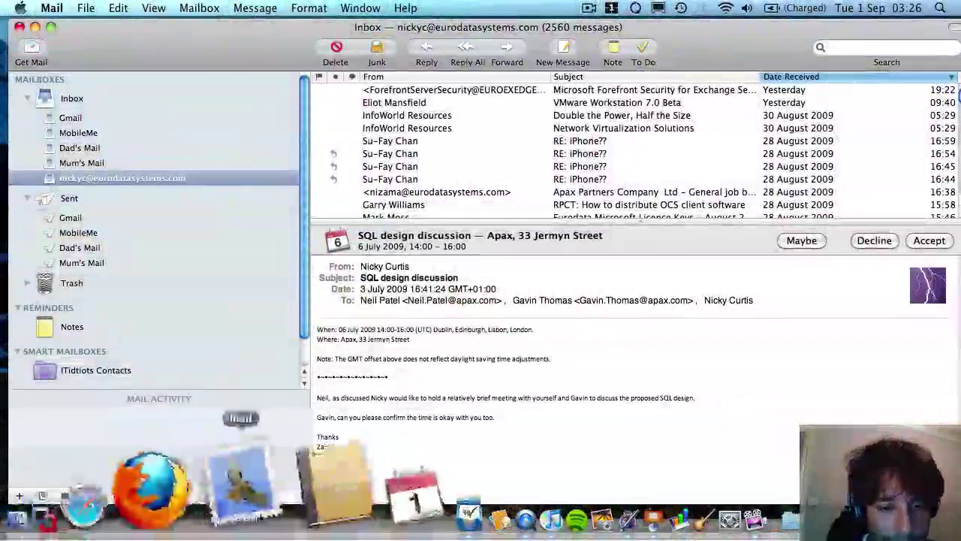
{"action": "left_click", "coordinate": [282, 516]}
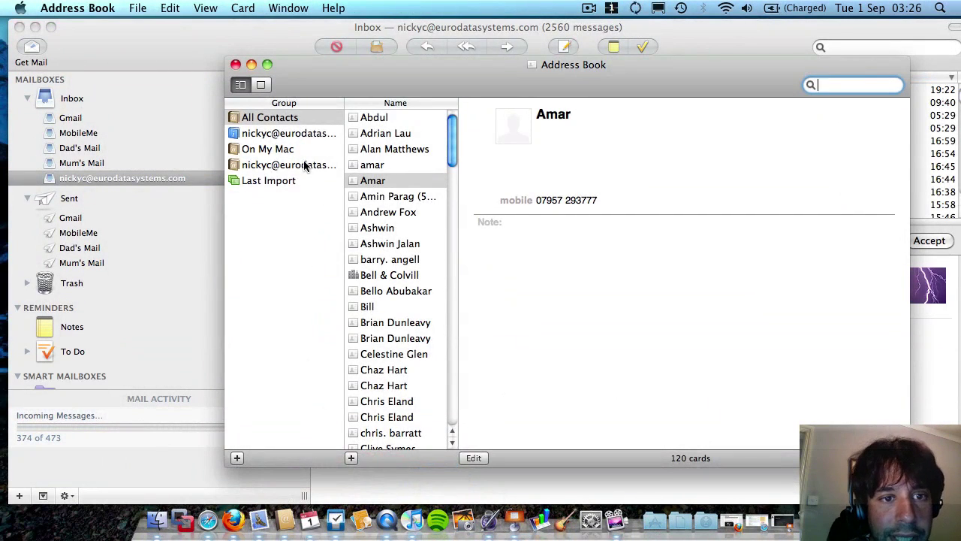
Browse the Exchange, All Contacts and On My Mac groups, then copy the first local card into Exchange contacts.
{"action": "left_click", "coordinate": [271, 165]}
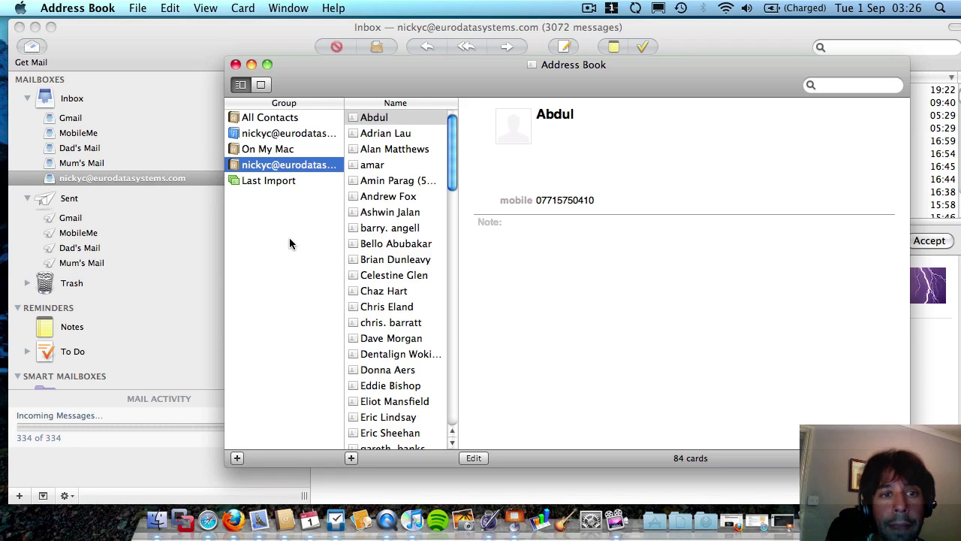
{"action": "left_click", "coordinate": [288, 123]}
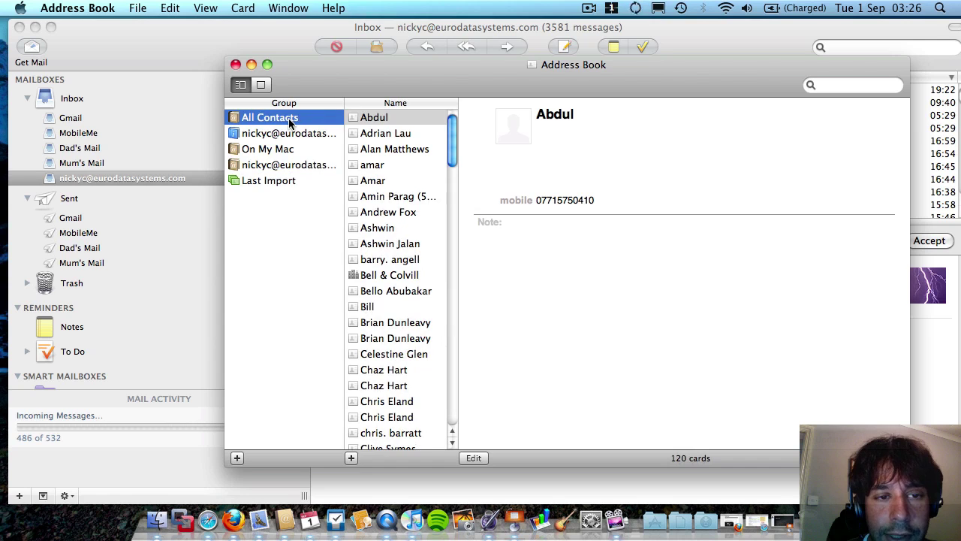
{"action": "left_click", "coordinate": [286, 153]}
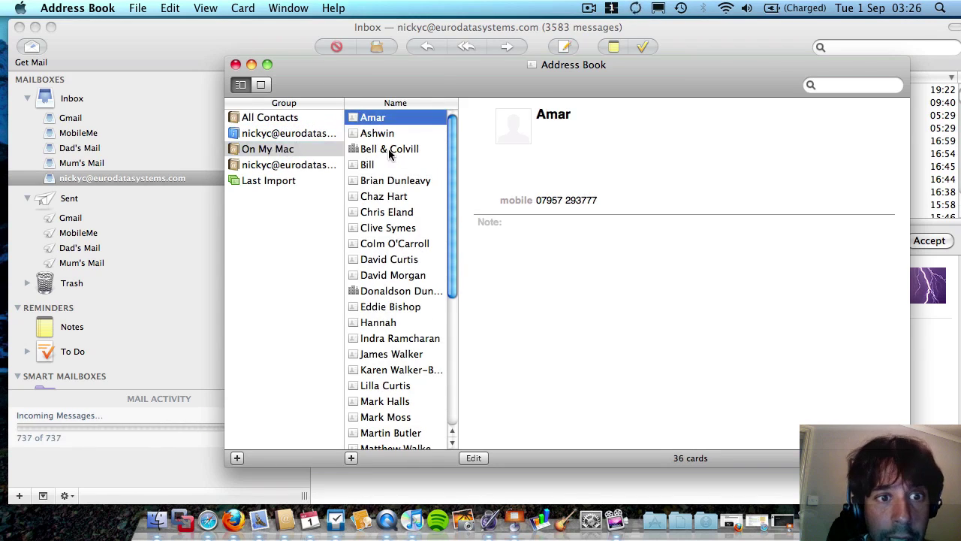
{"action": "left_click_drag", "start_coordinate": [372, 117], "coordinate": [297, 172]}
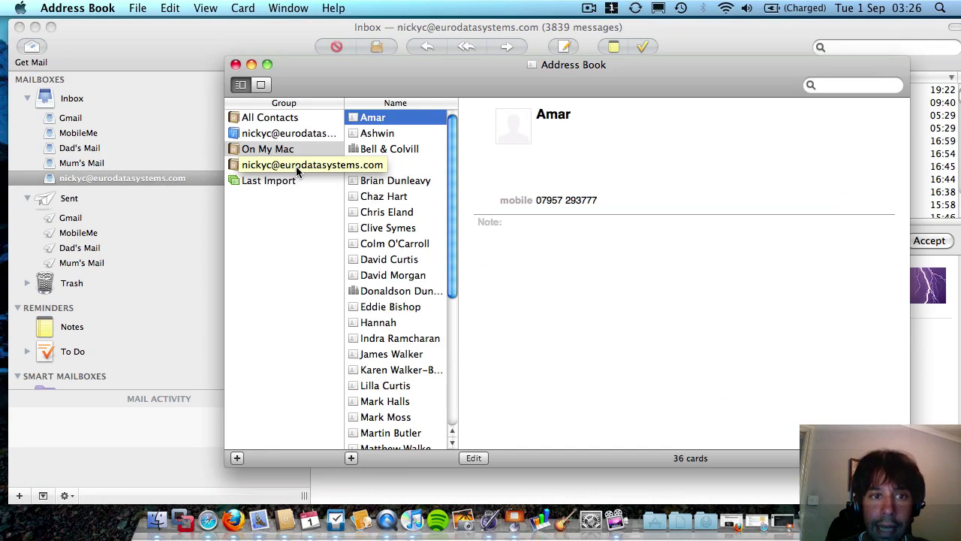
Search the Global Address List for the contact and import the found card into Exchange contacts.
{"action": "left_click", "coordinate": [330, 132]}
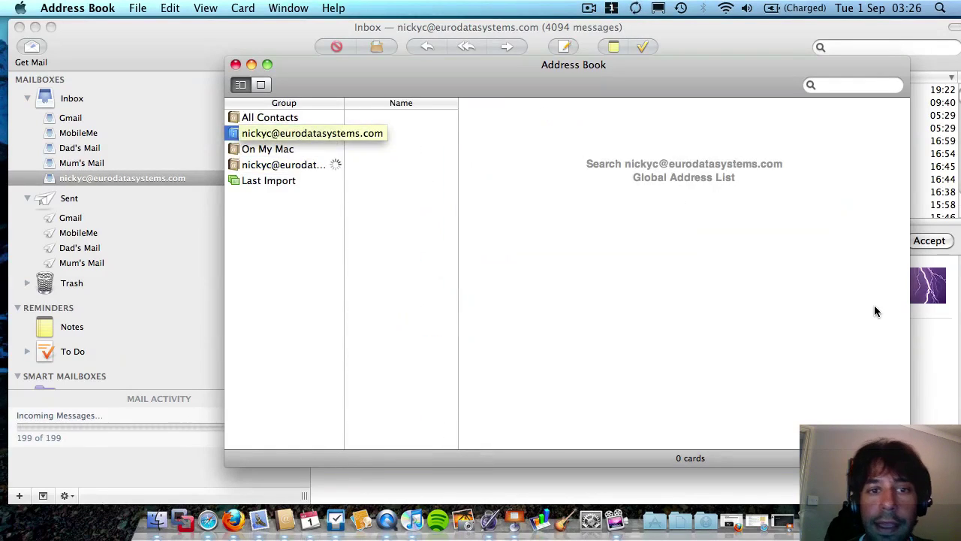
{"action": "left_click", "coordinate": [836, 85]}
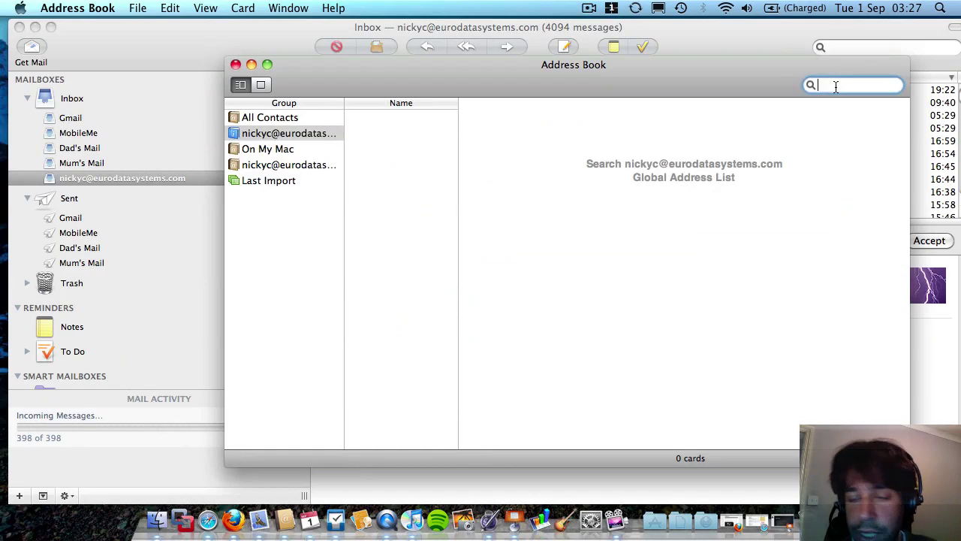
{"action": "type", "text": "Nicky"}
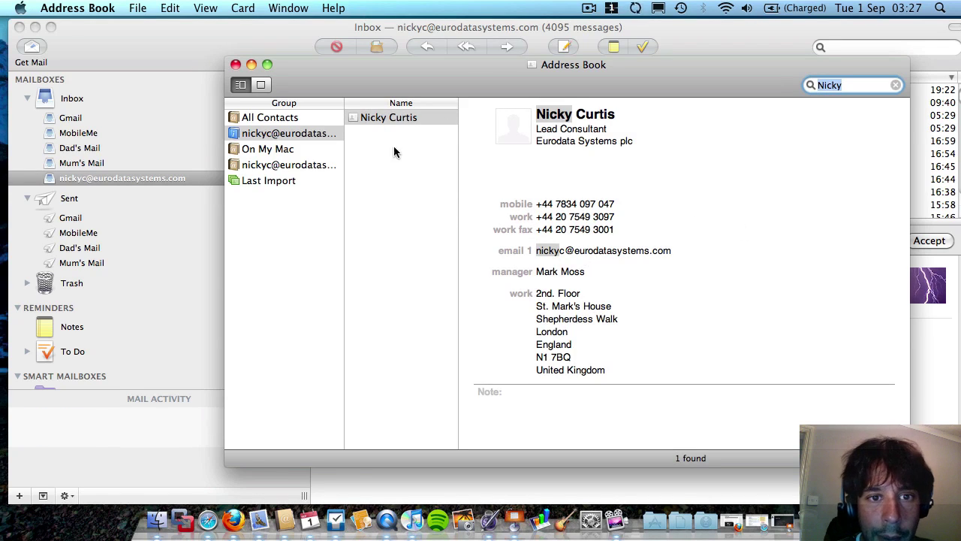
{"action": "left_click_drag", "start_coordinate": [389, 115], "coordinate": [295, 163]}
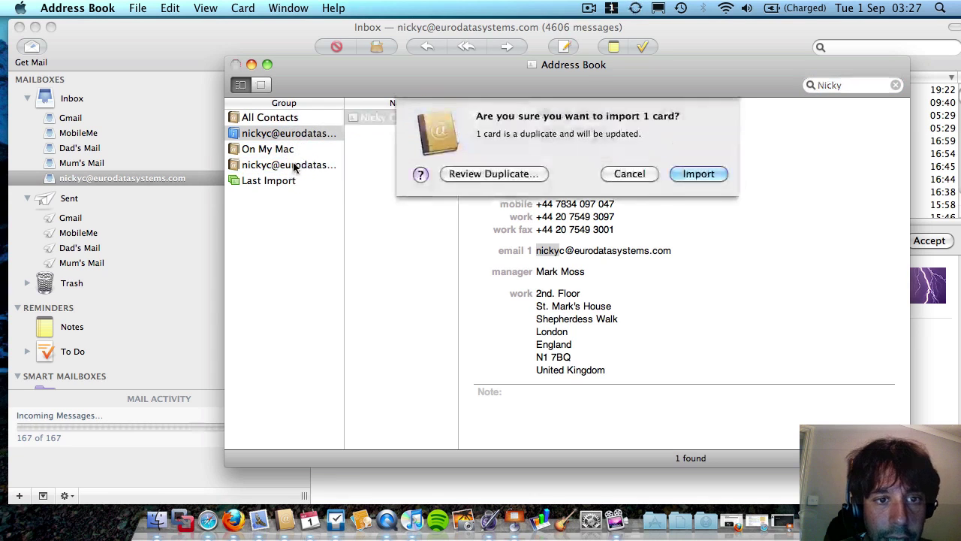
{"action": "left_click", "coordinate": [705, 176]}
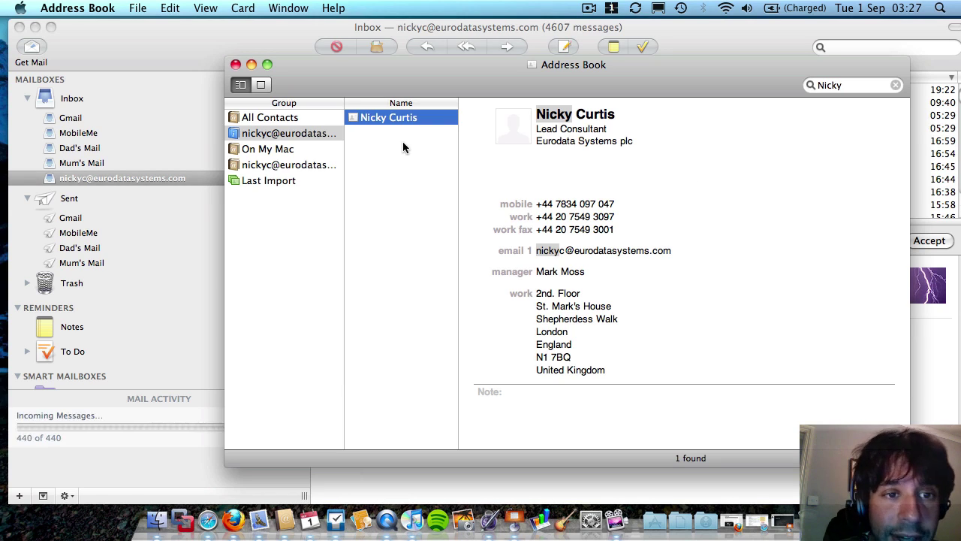
Confirm the Exchange contacts include the imported card, then return to the Global Address List.
{"action": "left_click", "coordinate": [308, 134]}
{"action": "left_click", "coordinate": [307, 165]}
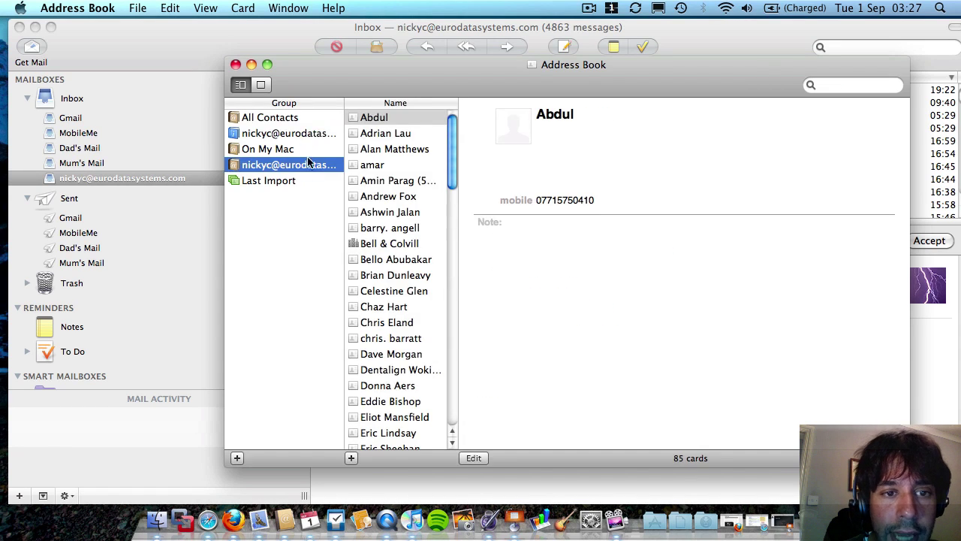
{"action": "left_click", "coordinate": [314, 134]}
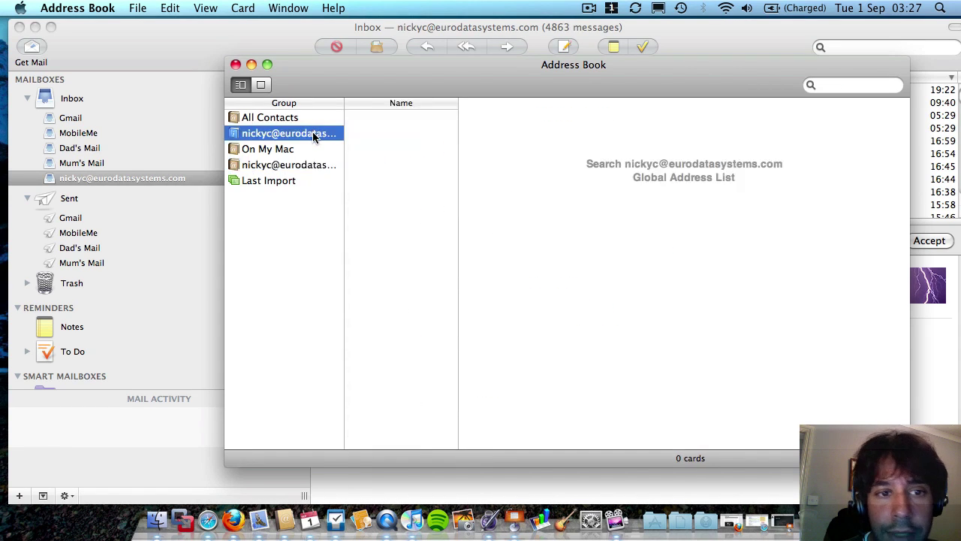
Open iCal, toggle the Exchange Calendar off and on, and advance to the week of 24 August.
{"action": "left_click", "coordinate": [235, 65]}
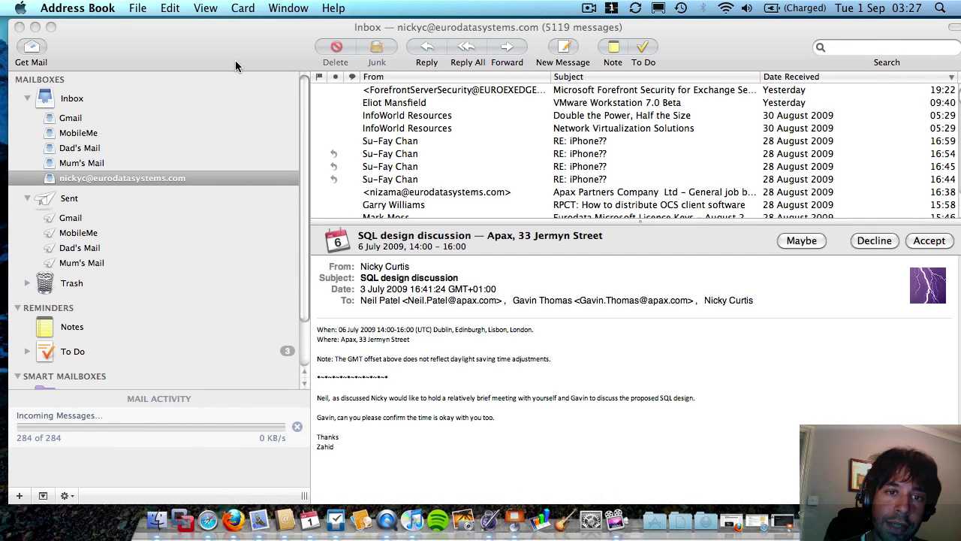
{"action": "left_click", "coordinate": [314, 530]}
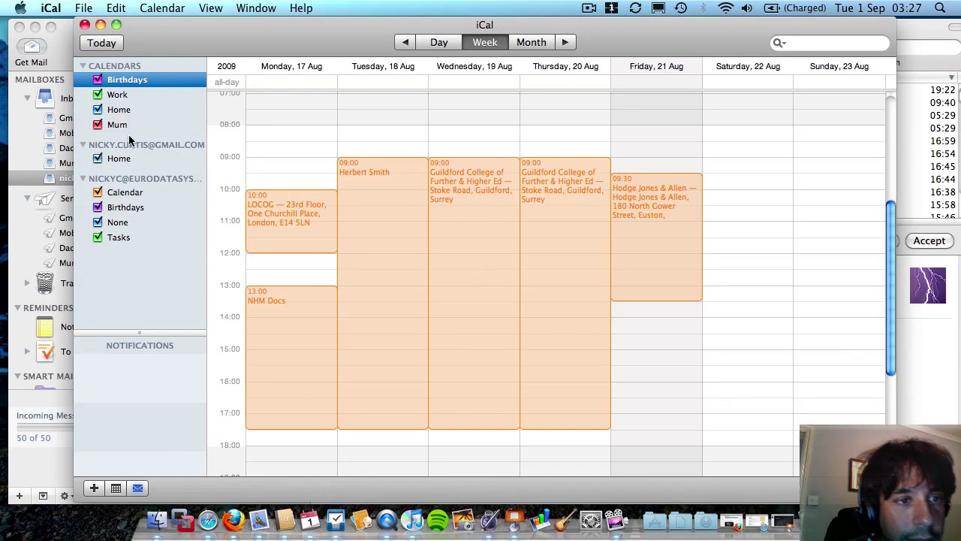
{"action": "left_click", "coordinate": [135, 194]}
{"action": "left_click", "coordinate": [99, 193]}
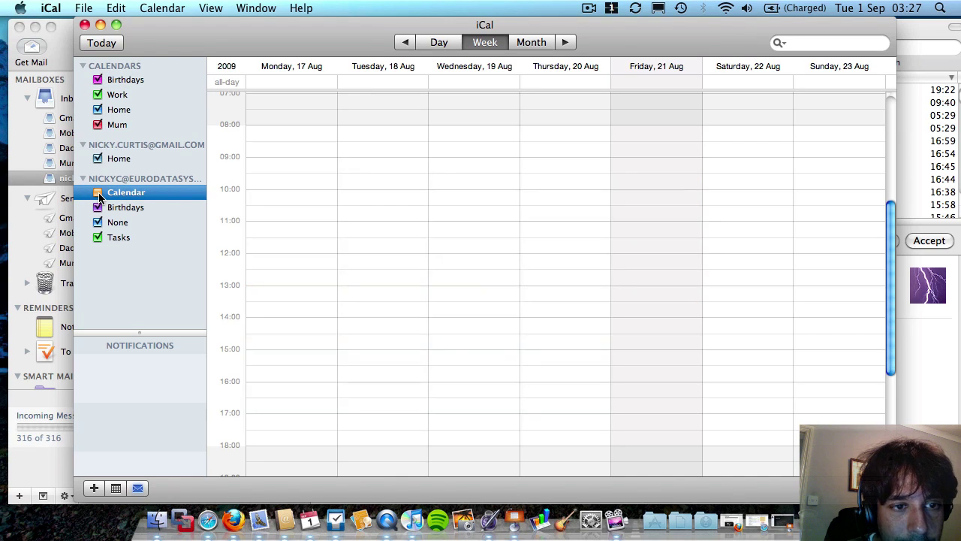
{"action": "left_click", "coordinate": [98, 193]}
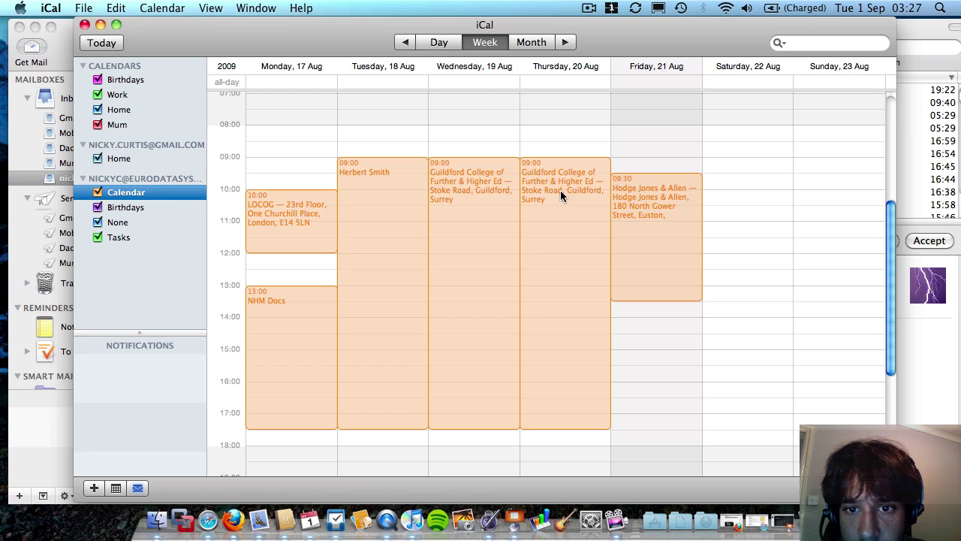
{"action": "left_click", "coordinate": [564, 46]}
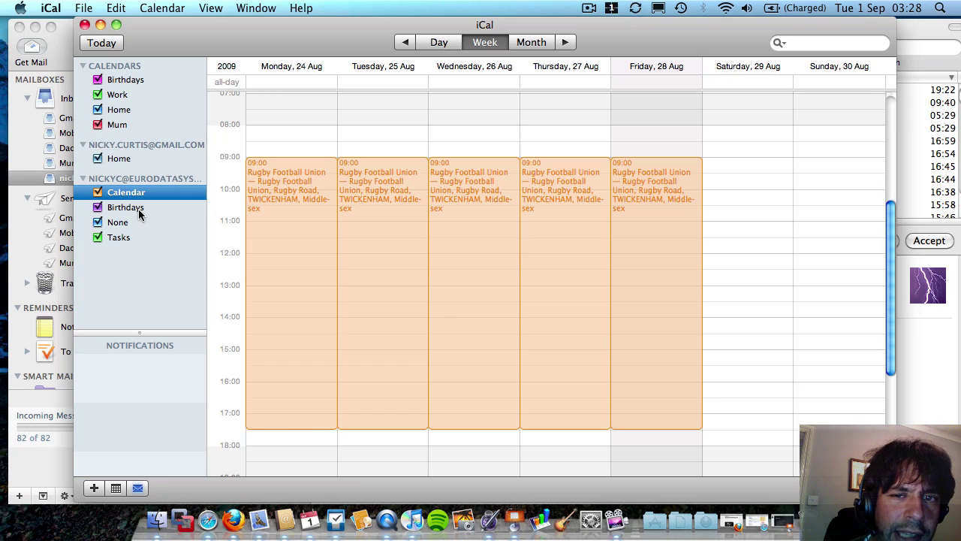
Close iCal and reload the Exchange inbox by switching through Sent and Mum's Mail.
{"action": "left_click", "coordinate": [86, 25]}
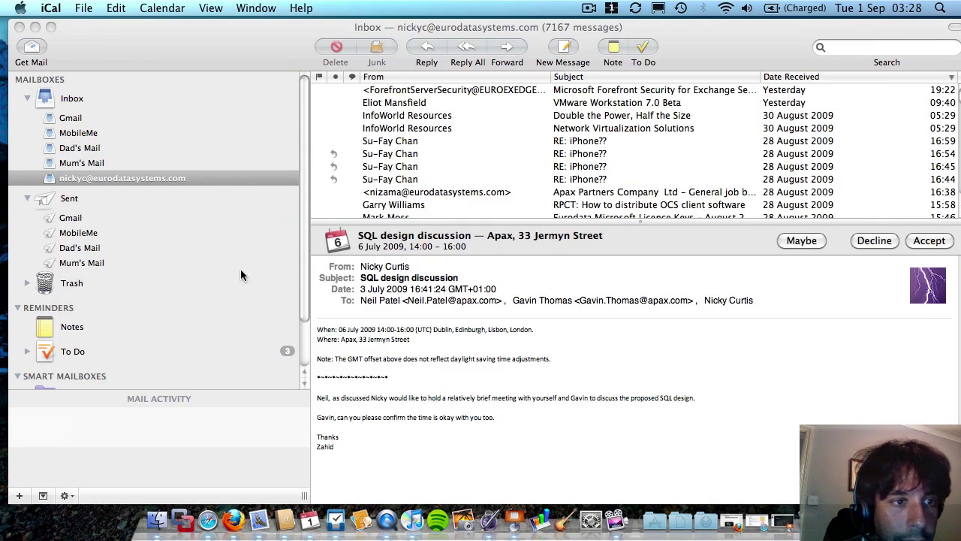
{"action": "left_click", "coordinate": [90, 194]}
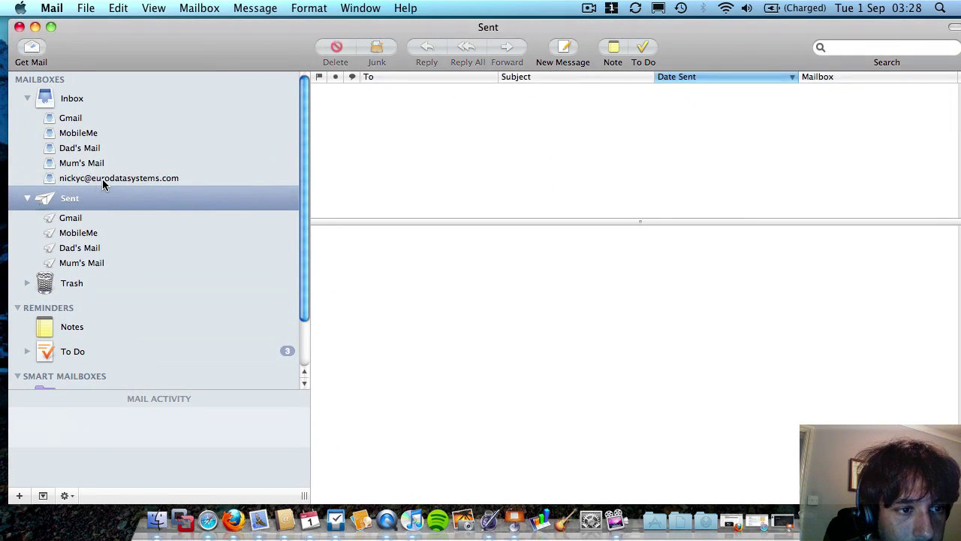
{"action": "left_click", "coordinate": [101, 178]}
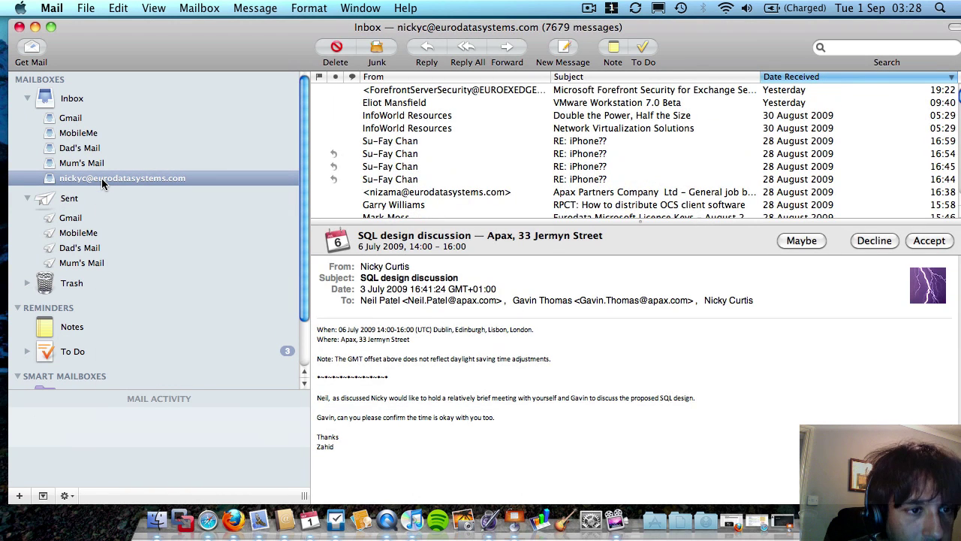
{"action": "right_click", "coordinate": [101, 178]}
{"action": "key", "text": "Escape"}
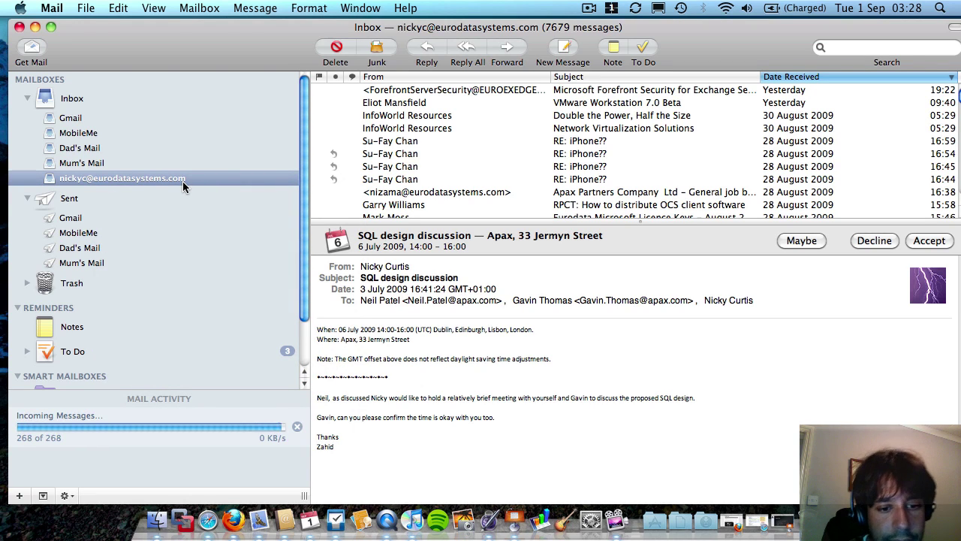
{"action": "mouse_move", "coordinate": [183, 182]}
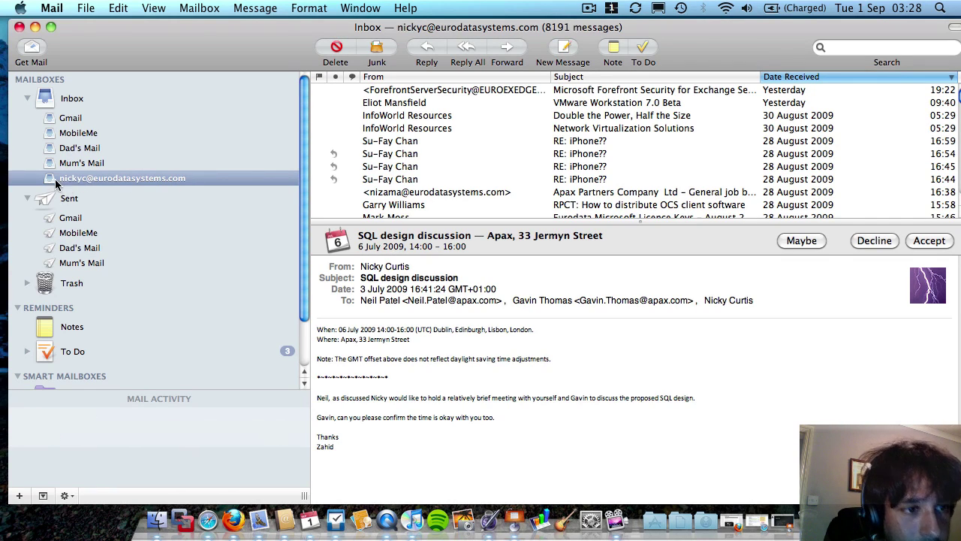
{"action": "left_click", "coordinate": [79, 163]}
{"action": "left_click", "coordinate": [79, 178]}
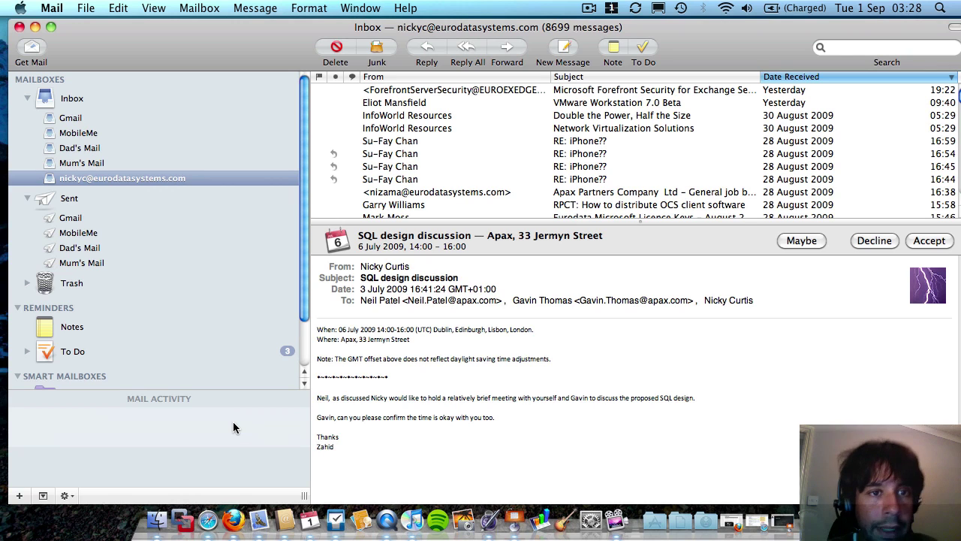
Start a new message sent from the Exchange work address, then close it without saving.
{"action": "left_click", "coordinate": [561, 49]}
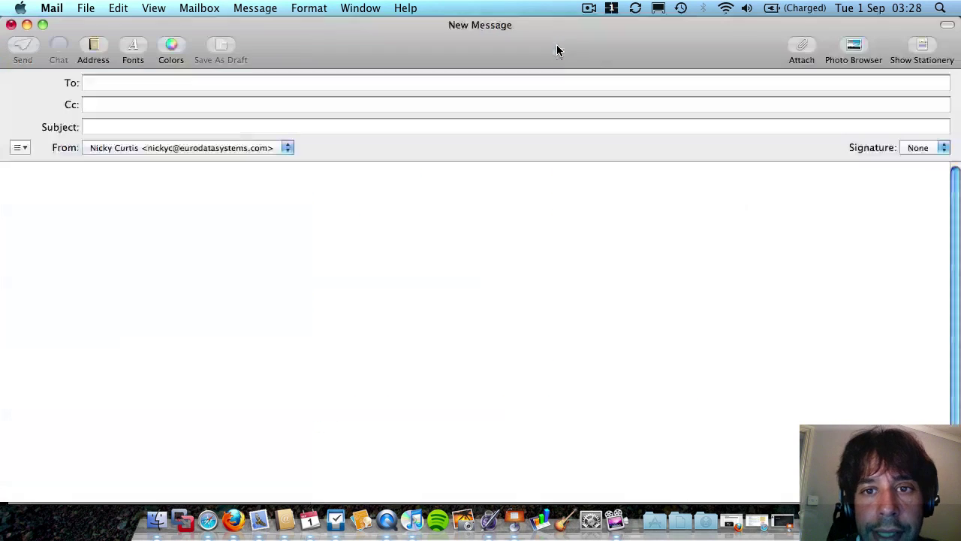
{"action": "left_click", "coordinate": [202, 148]}
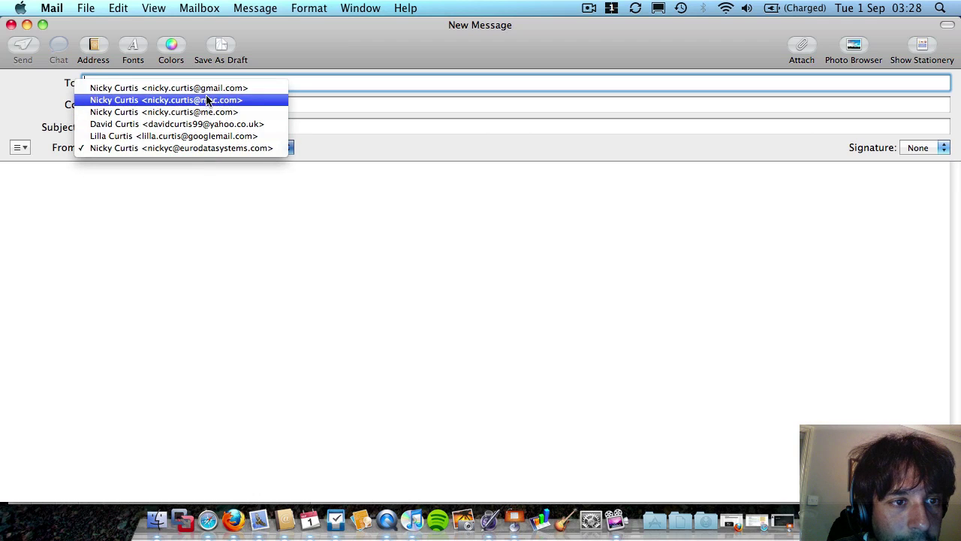
{"action": "left_click", "coordinate": [207, 100]}
{"action": "left_click", "coordinate": [214, 147]}
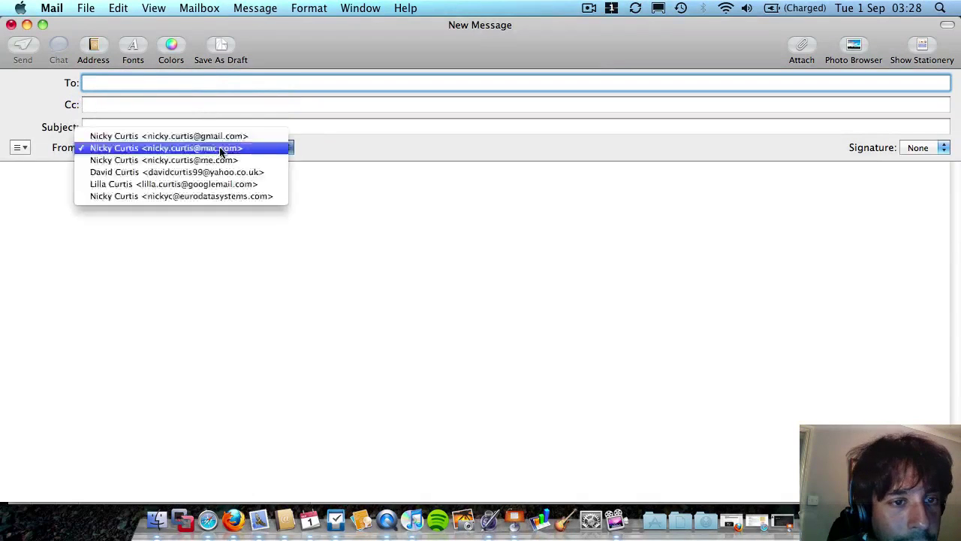
{"action": "left_click", "coordinate": [213, 196]}
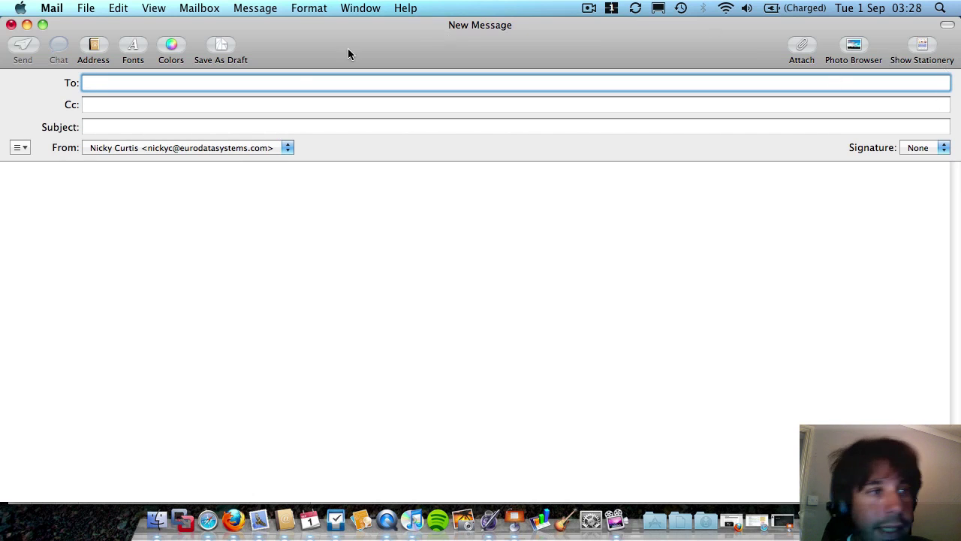
{"action": "left_click", "coordinate": [11, 24]}
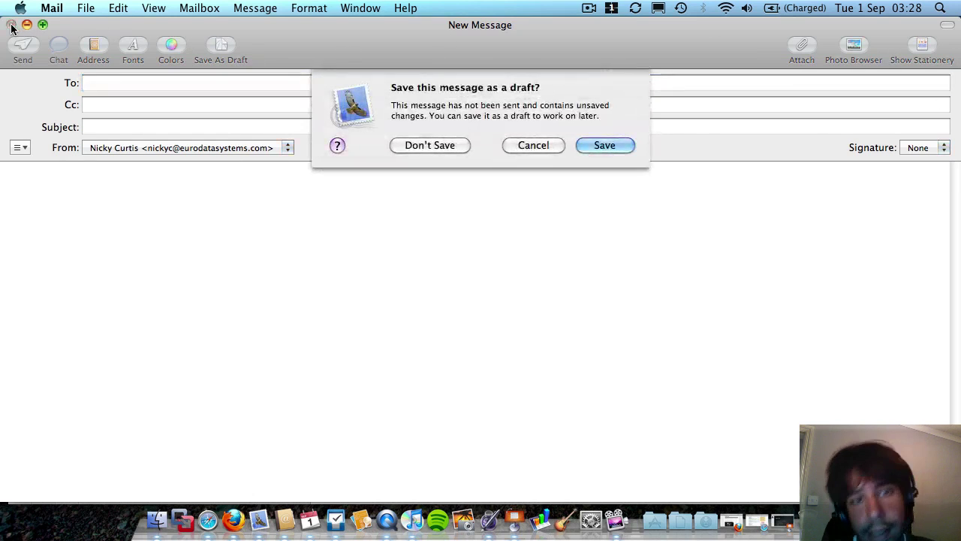
{"action": "left_click", "coordinate": [423, 146]}
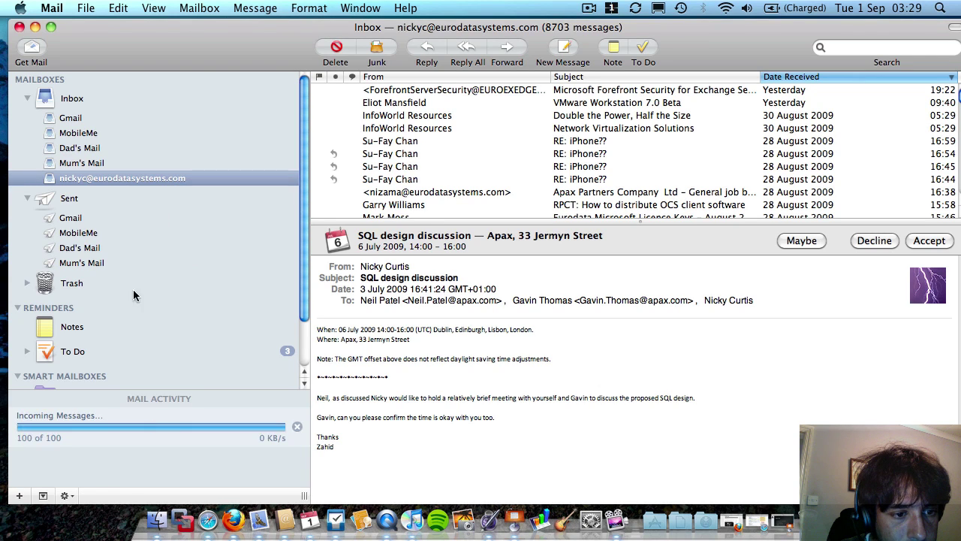
Check the three To Do items, then read the Forefront alert, RE: iPhone?? replies and newsletter.
{"action": "left_click", "coordinate": [81, 355]}
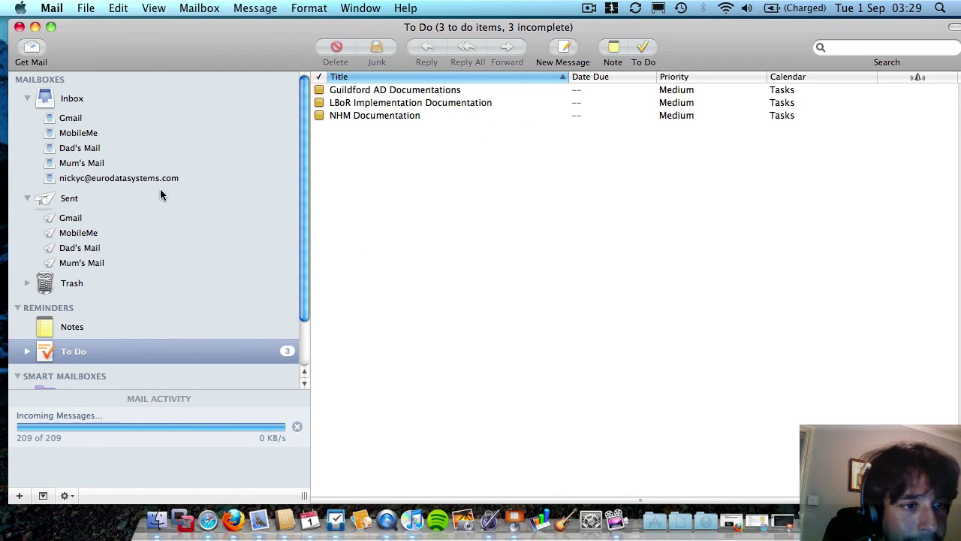
{"action": "left_click", "coordinate": [129, 176]}
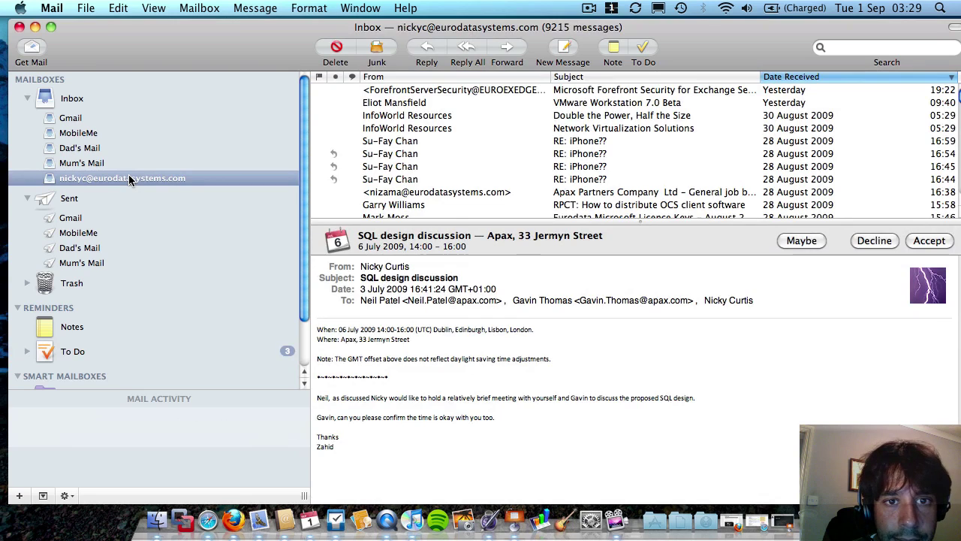
{"action": "left_click", "coordinate": [456, 90]}
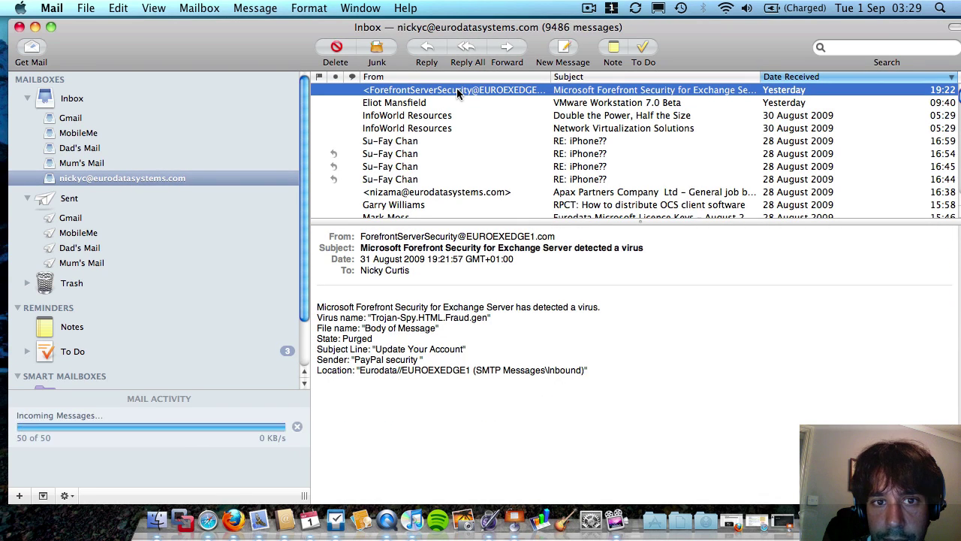
{"action": "left_click", "coordinate": [419, 141]}
{"action": "left_click", "coordinate": [411, 170]}
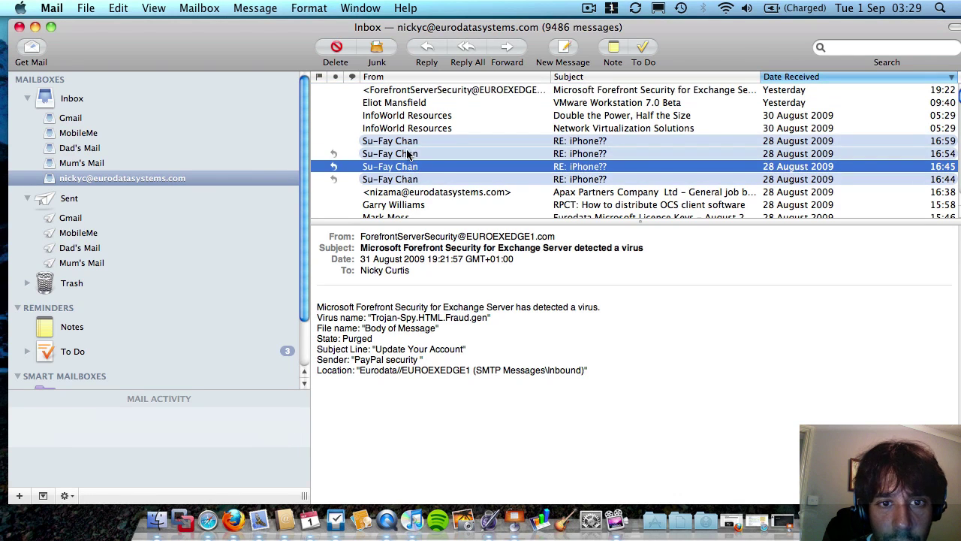
{"action": "left_click", "coordinate": [405, 129]}
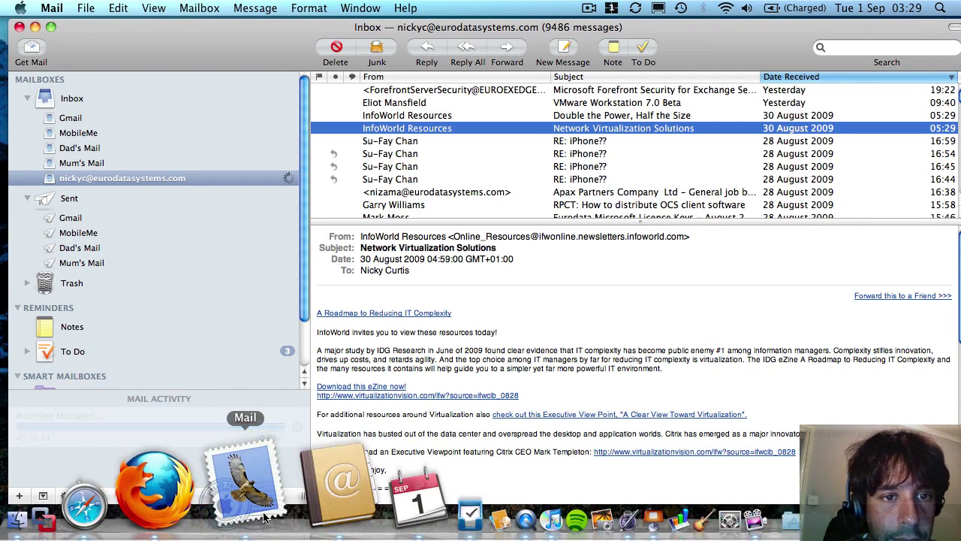
{"action": "left_click", "coordinate": [338, 488]}
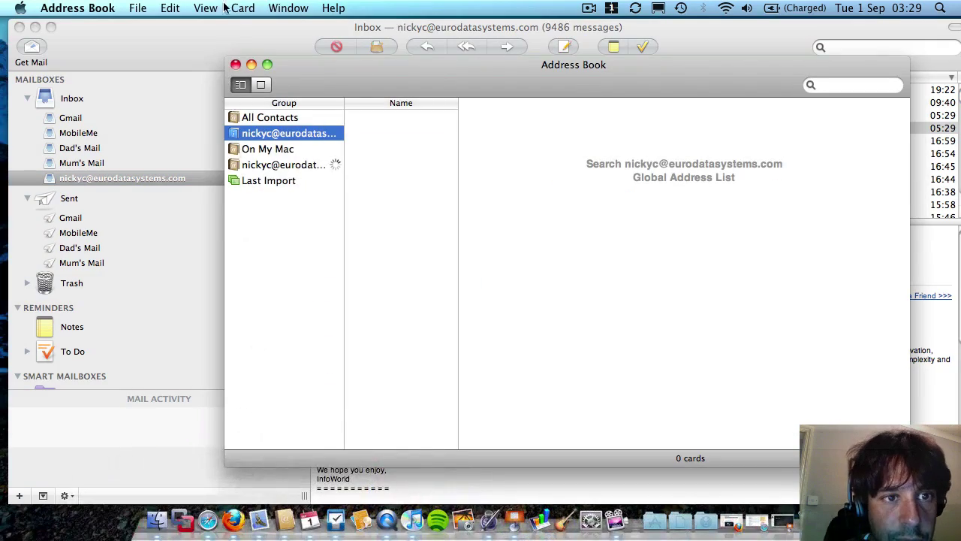
{"action": "left_click", "coordinate": [235, 65]}
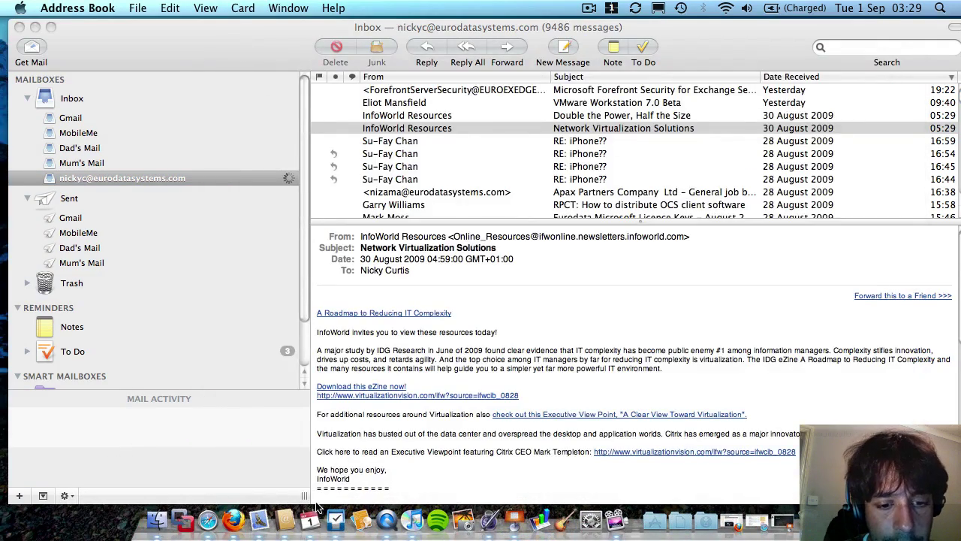
{"action": "left_click", "coordinate": [308, 524]}
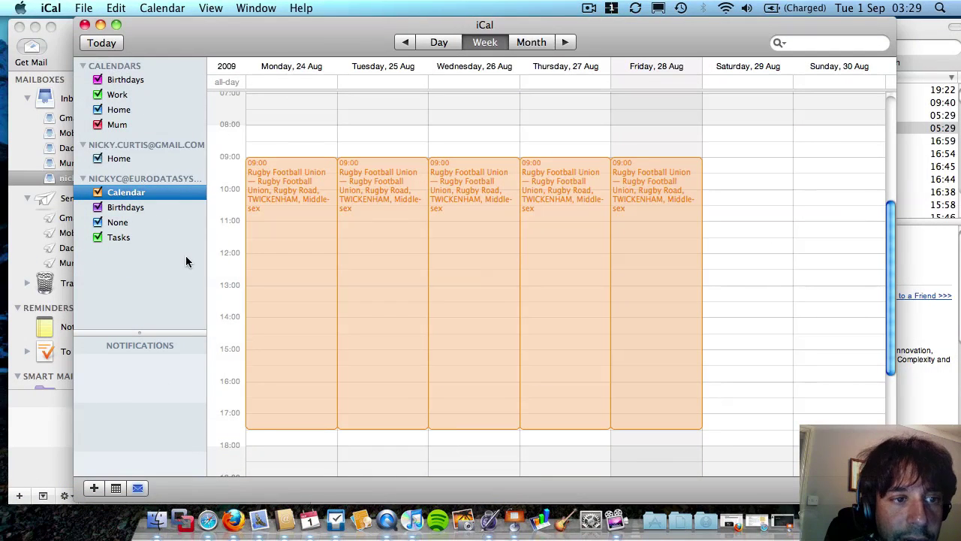
{"action": "left_click", "coordinate": [99, 193]}
{"action": "left_click", "coordinate": [98, 193]}
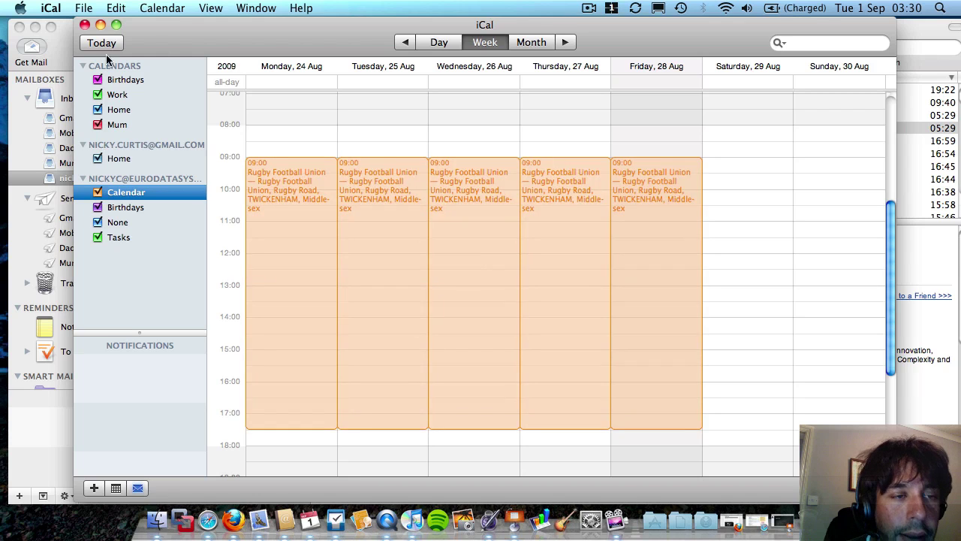
{"action": "left_click", "coordinate": [86, 26]}
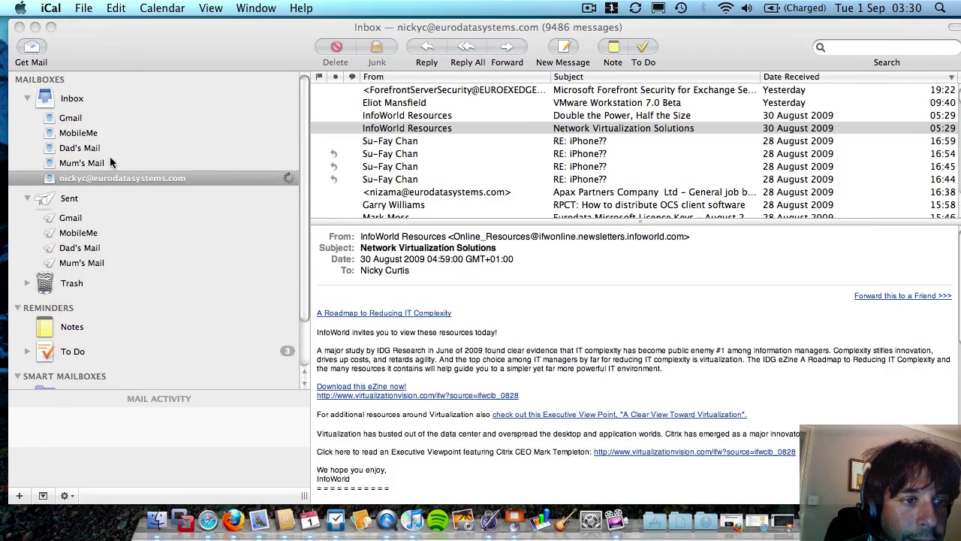
{"action": "left_click", "coordinate": [80, 180]}
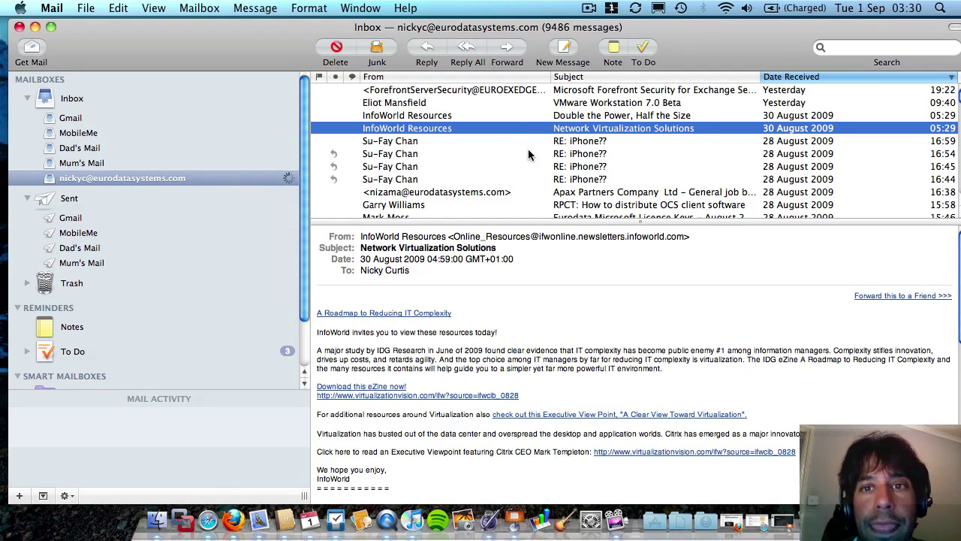
Drag the Mail window aside to reveal the desktop and browse the Applications stack.
{"action": "left_click_drag", "start_coordinate": [571, 31], "coordinate": [47, 85]}
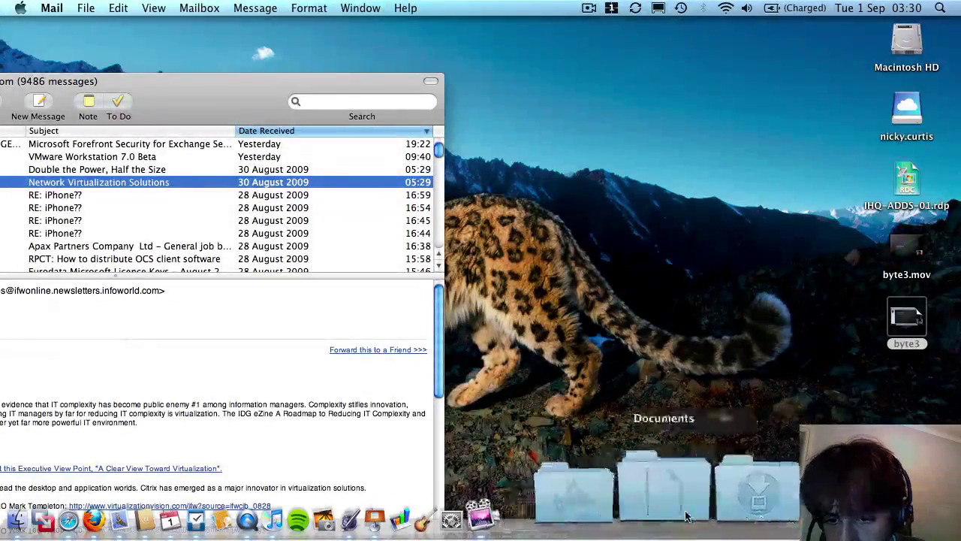
{"action": "left_click", "coordinate": [661, 515]}
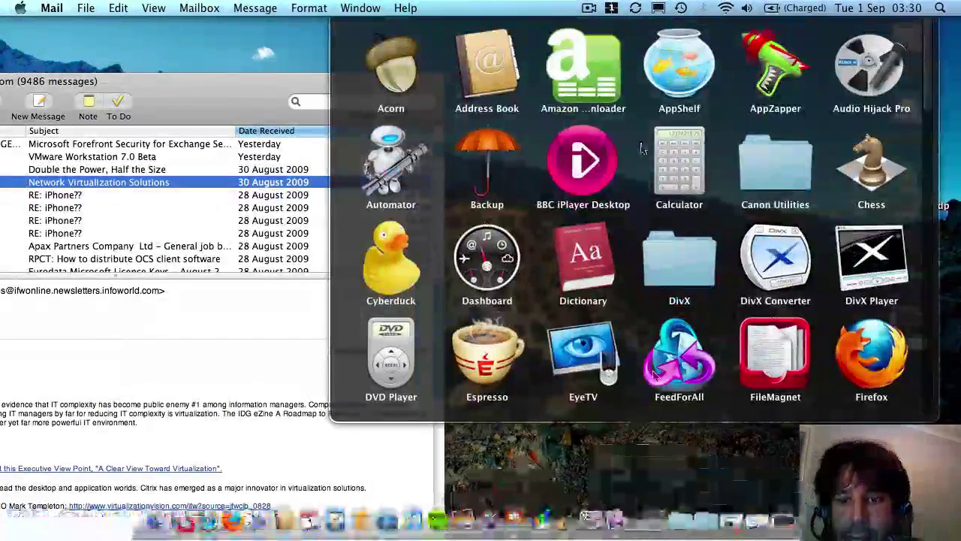
{"action": "scroll", "coordinate": [642, 148], "scroll_direction": "down", "scroll_amount": 5}
{"action": "scroll", "coordinate": [642, 148], "scroll_direction": "up", "scroll_amount": 10}
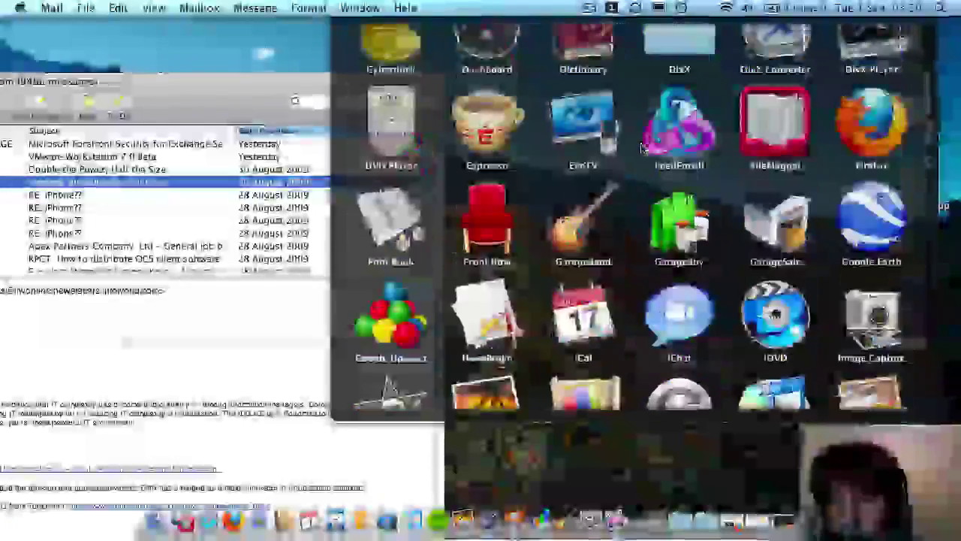
{"action": "scroll", "coordinate": [642, 148], "scroll_direction": "down", "scroll_amount": 4}
{"action": "scroll", "coordinate": [642, 147], "scroll_direction": "down", "scroll_amount": 6}
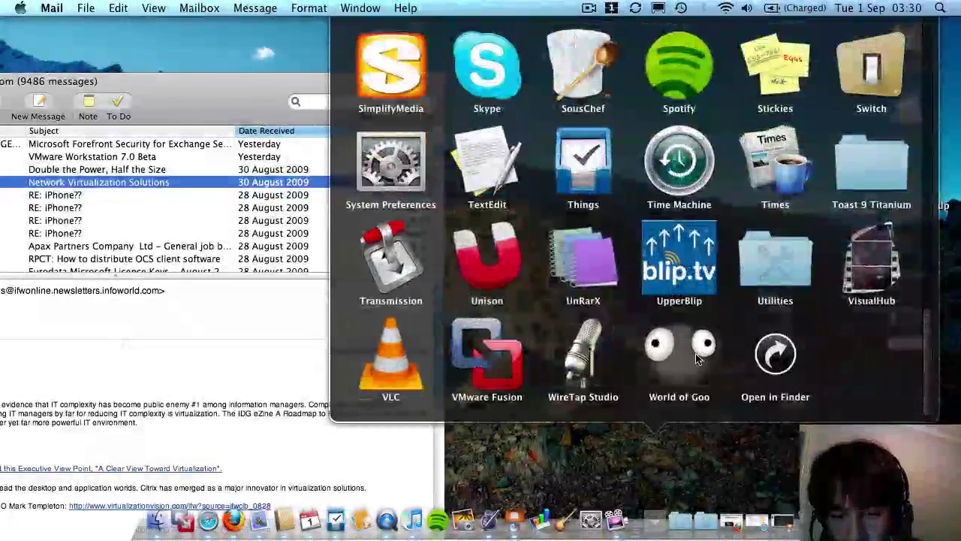
{"action": "left_click", "coordinate": [642, 446]}
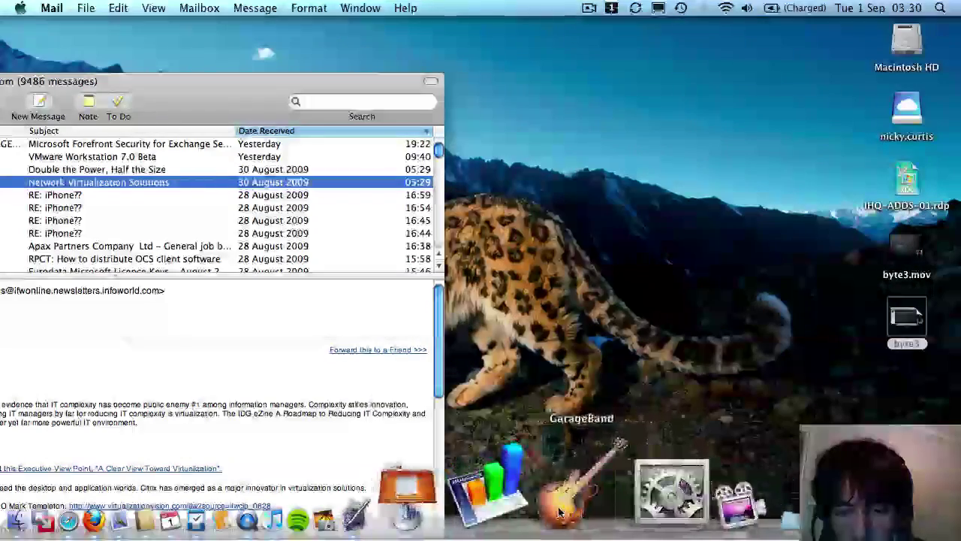
Preview the open Keynote, Things and Mail windows from their Dock icons.
{"action": "left_click", "coordinate": [517, 519]}
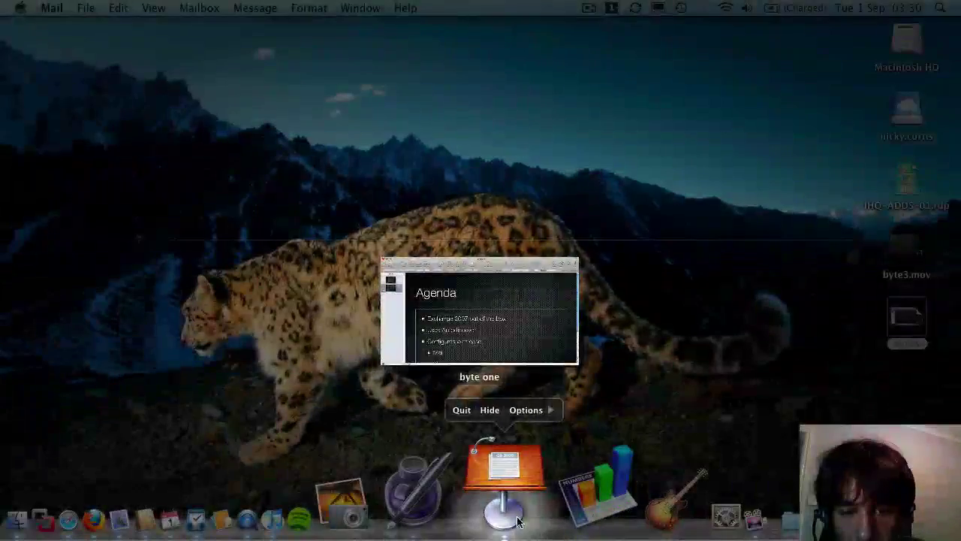
{"action": "left_click", "coordinate": [810, 202]}
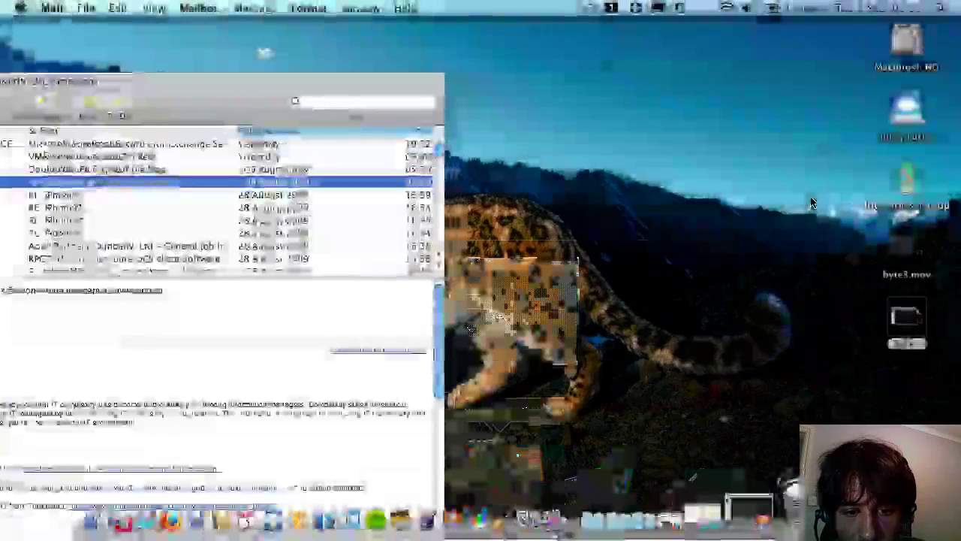
{"action": "left_click", "coordinate": [336, 511]}
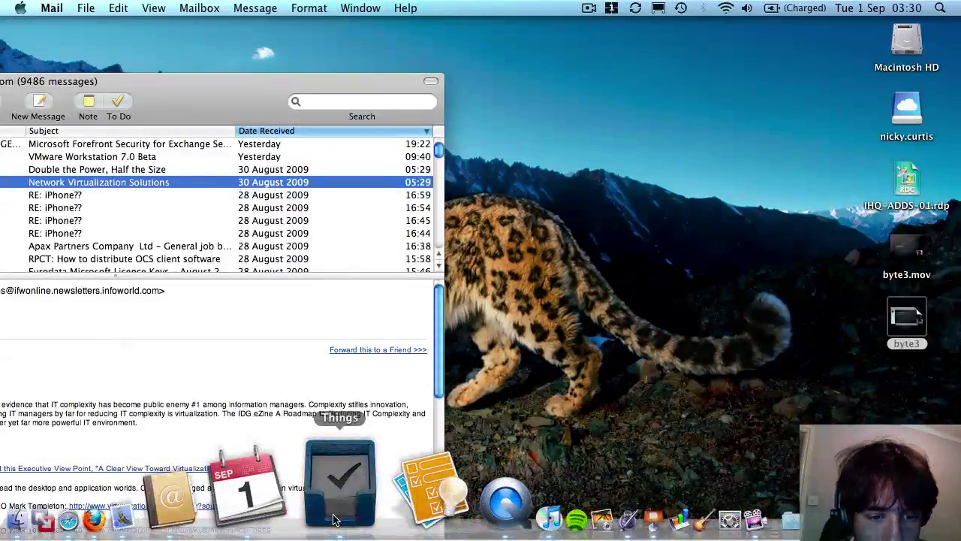
{"action": "left_click", "coordinate": [706, 110]}
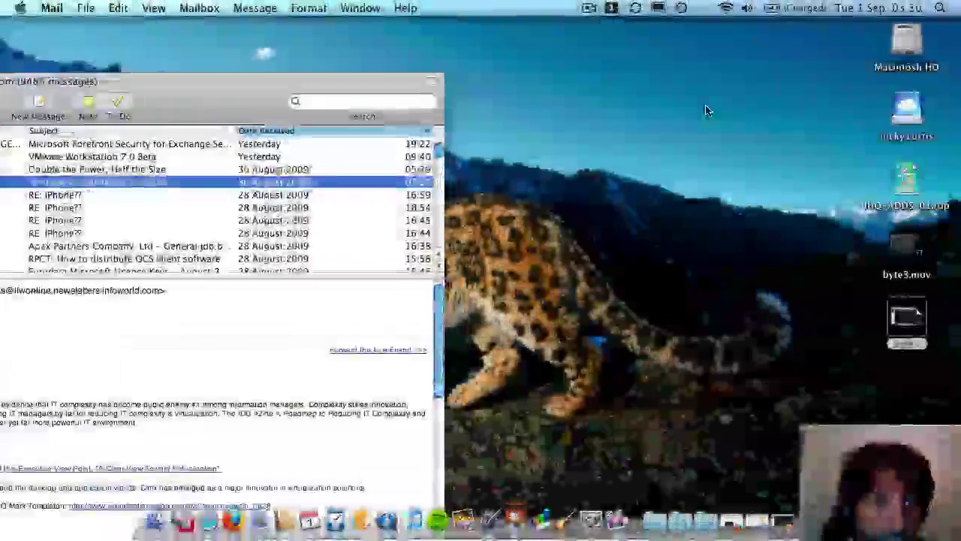
{"action": "left_click", "coordinate": [263, 518]}
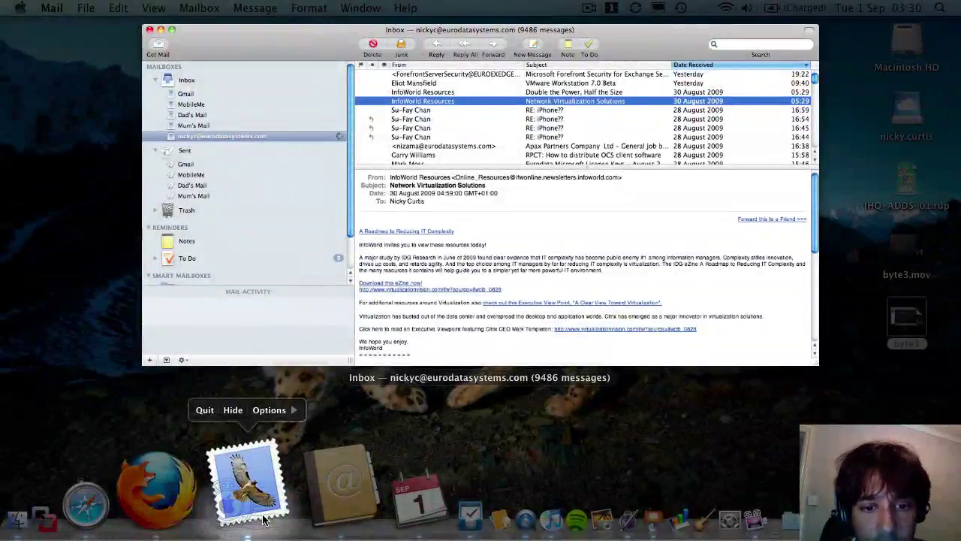
{"action": "left_click", "coordinate": [255, 177]}
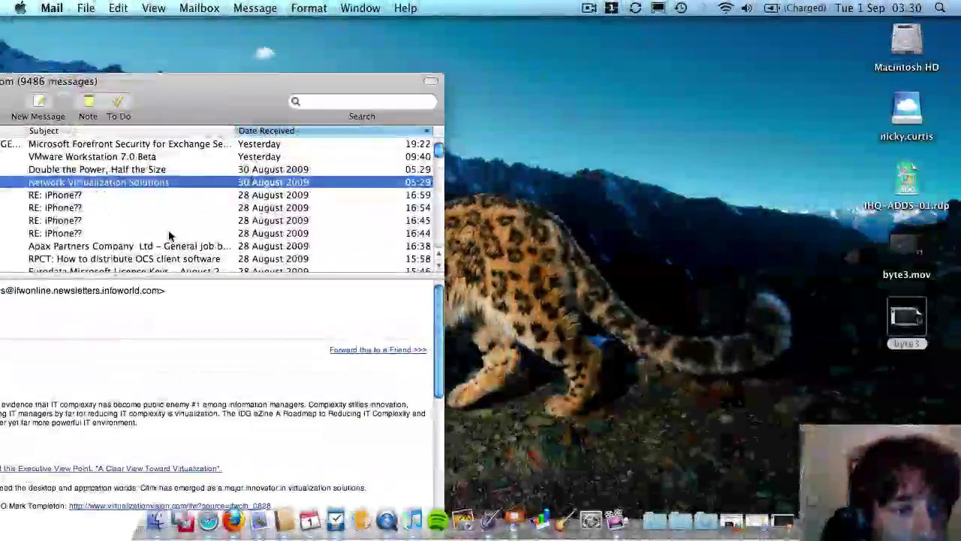
Drag the Mail inbox window back into full view, then open the screen recorder's menu to stop recording.
{"action": "left_click_drag", "start_coordinate": [237, 91], "coordinate": [796, 35]}
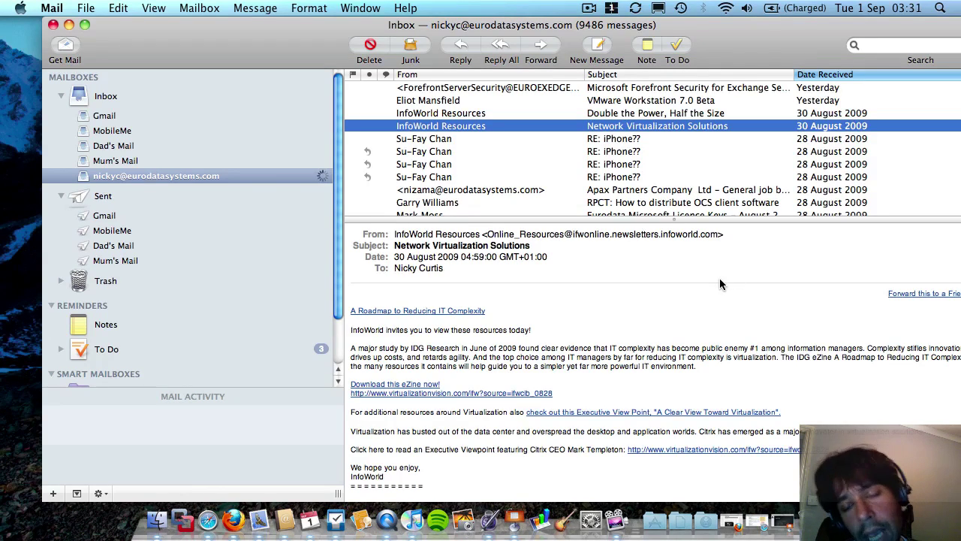
{"action": "left_click", "coordinate": [590, 8]}
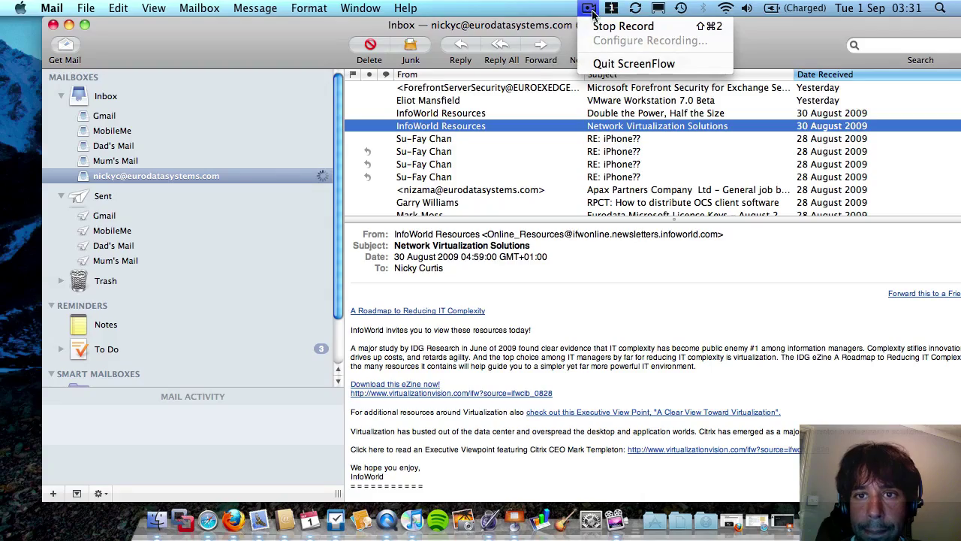